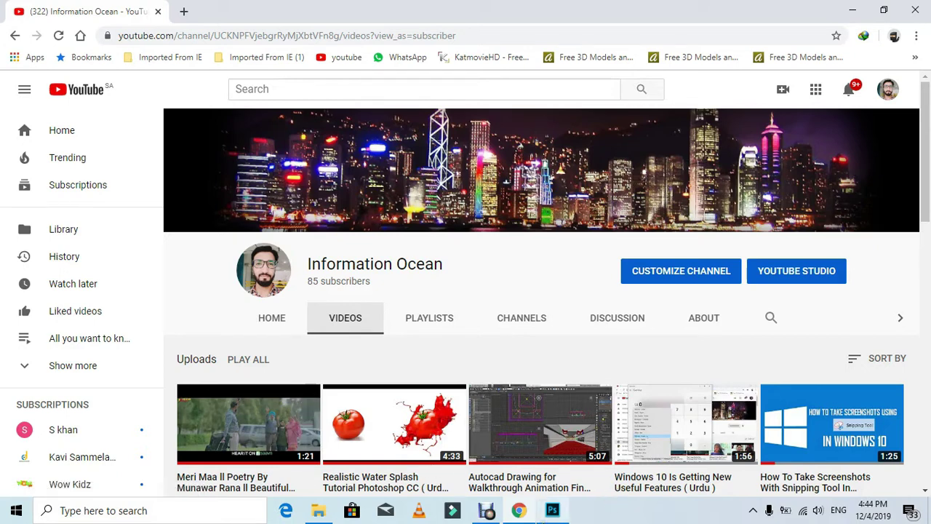
click(544, 513)
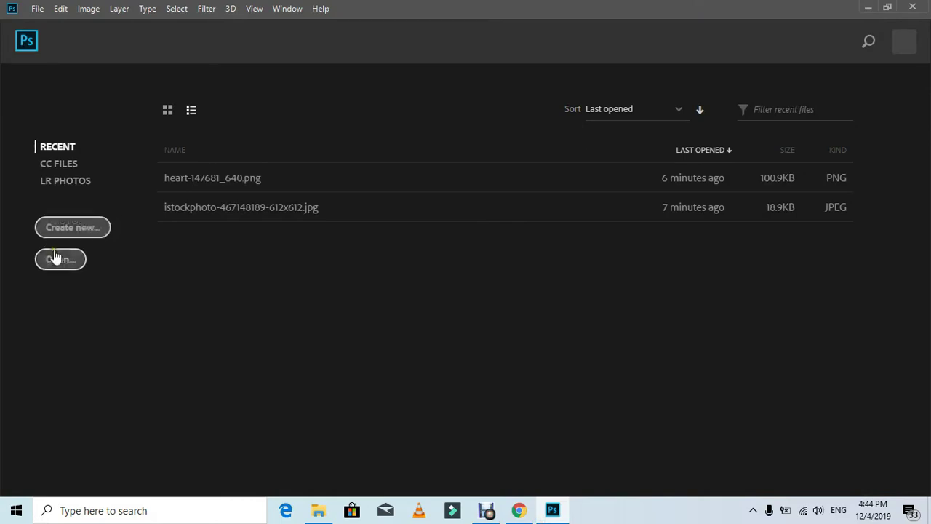
click(58, 258)
click(378, 216)
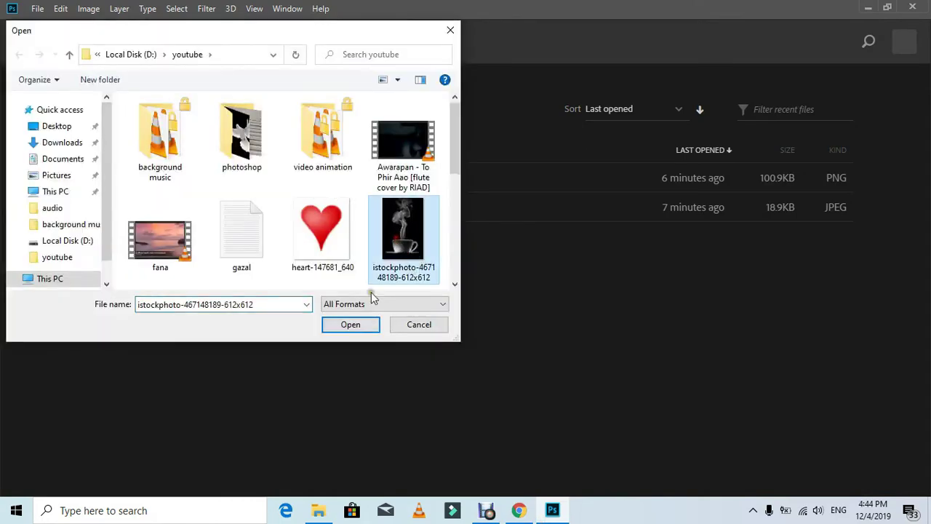
click(352, 324)
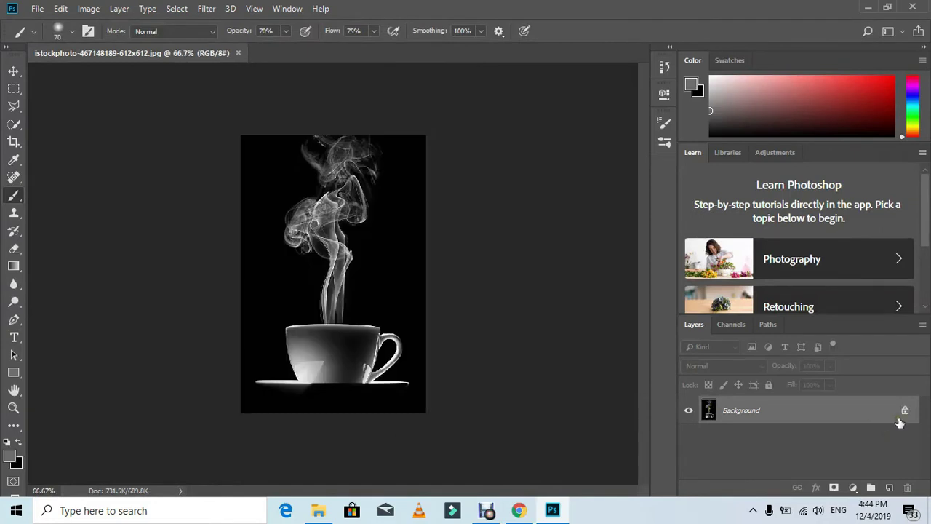
double_click(900, 422)
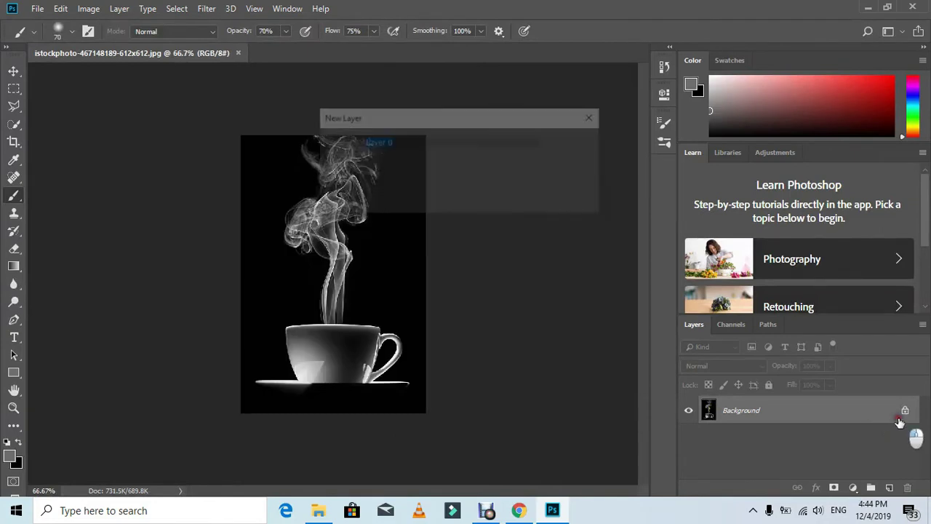
click(575, 143)
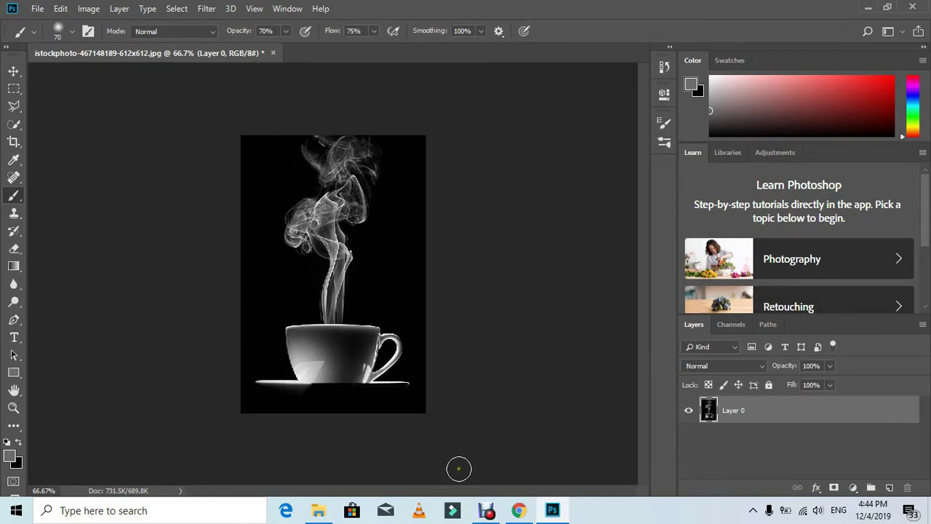
Open heart-147681_640 from the youtube folder in File Explorer and copy the heart into the coffee cup document as a new layer
click(318, 510)
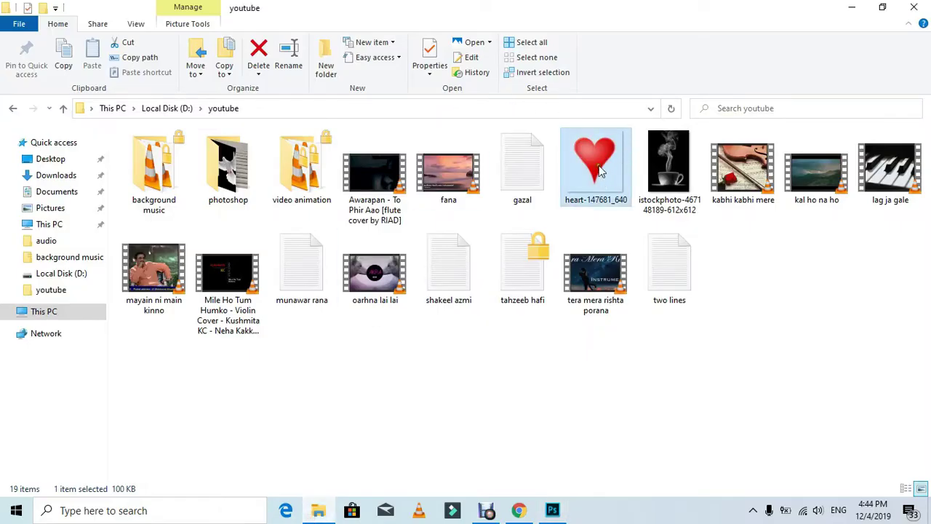
drag(600, 171, 466, 52)
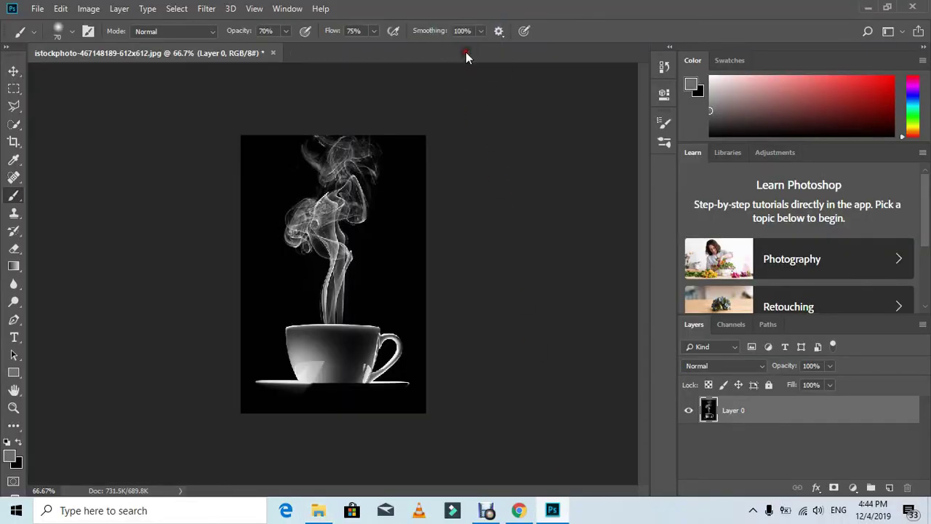
click(13, 70)
drag(276, 208, 328, 208)
Scale the heart to about 69% with Free Transform and position it over the smoke above the cup
key(ctrl+t)
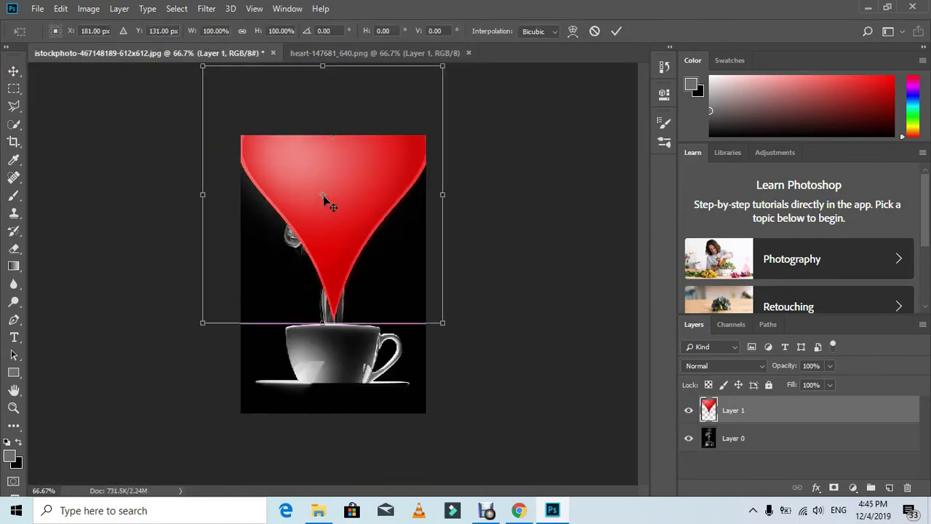
drag(202, 66, 281, 131)
drag(370, 219, 344, 192)
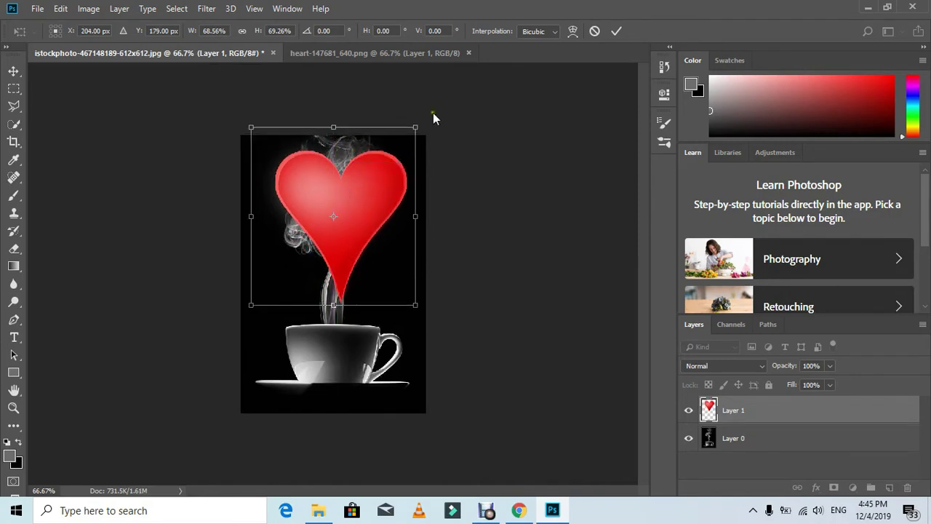
click(616, 31)
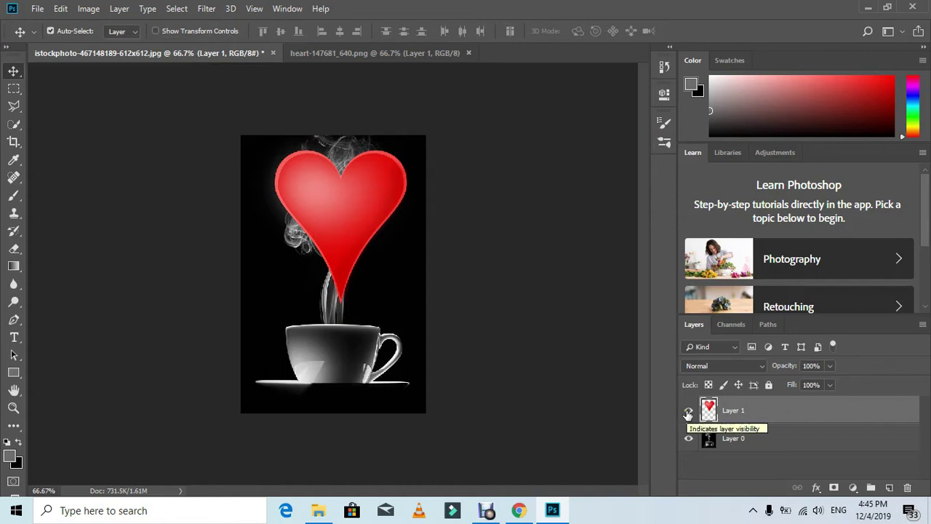
Hide the heart layer, add an empty layer above it and hide that layer too
click(688, 412)
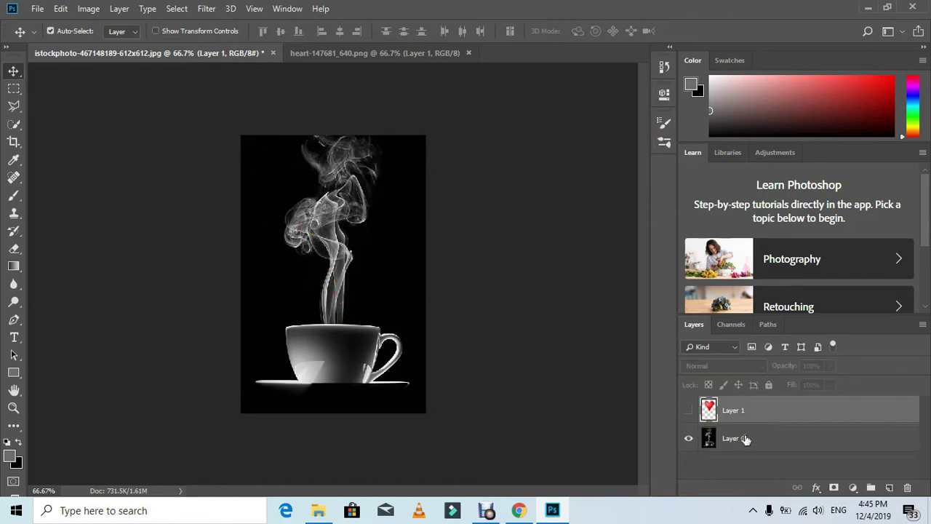
click(888, 487)
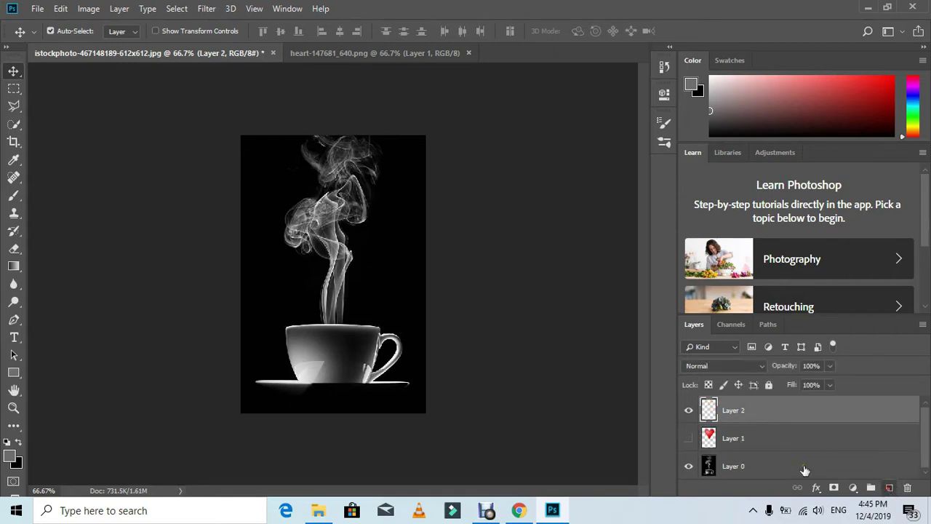
click(691, 411)
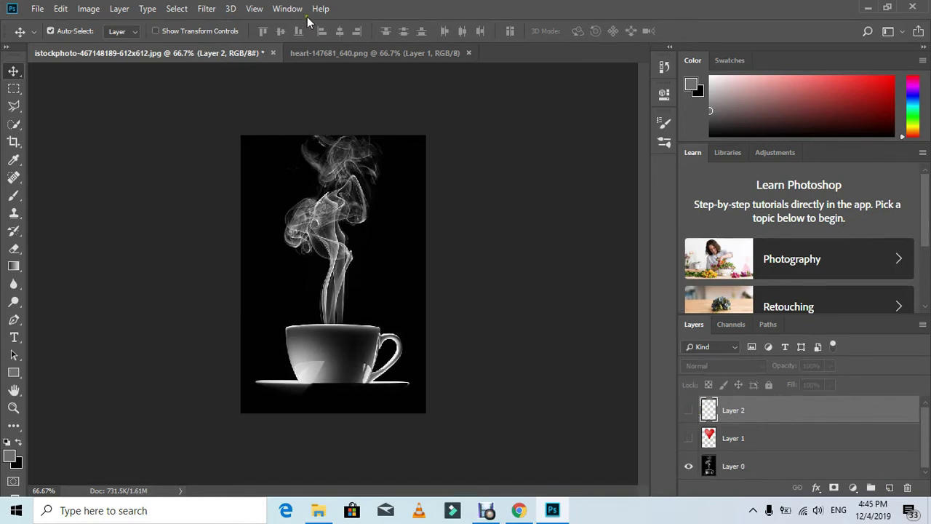
Close the heart-147681_640.png document
click(348, 52)
click(468, 53)
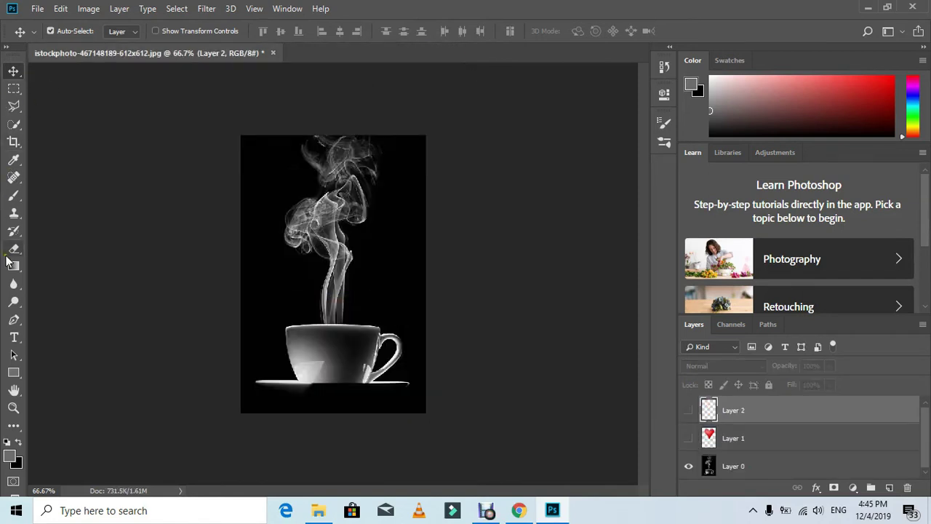
On Layer 0, outline the middle part of the smoke with a closed Polygonal Lasso selection, from the upper wisps to the narrow stem
click(16, 409)
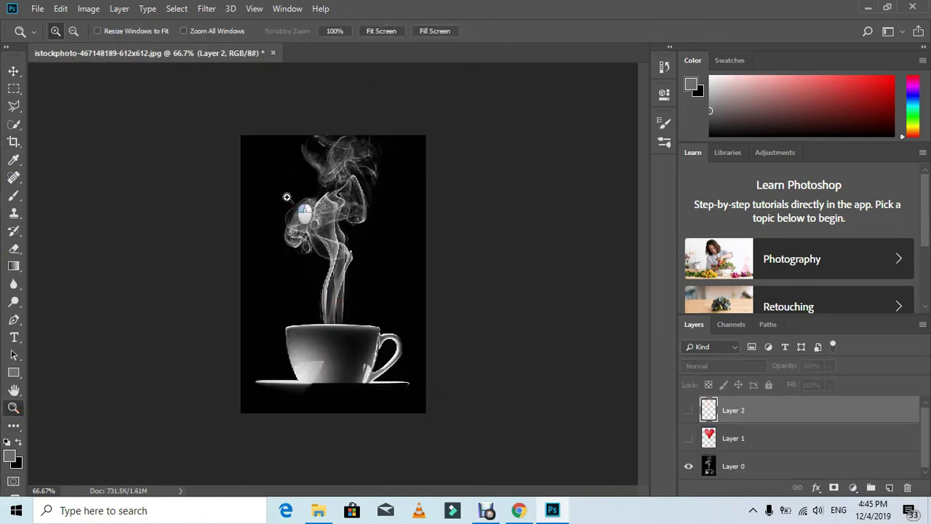
click(306, 215)
click(307, 214)
scroll(404, 197, up, 2)
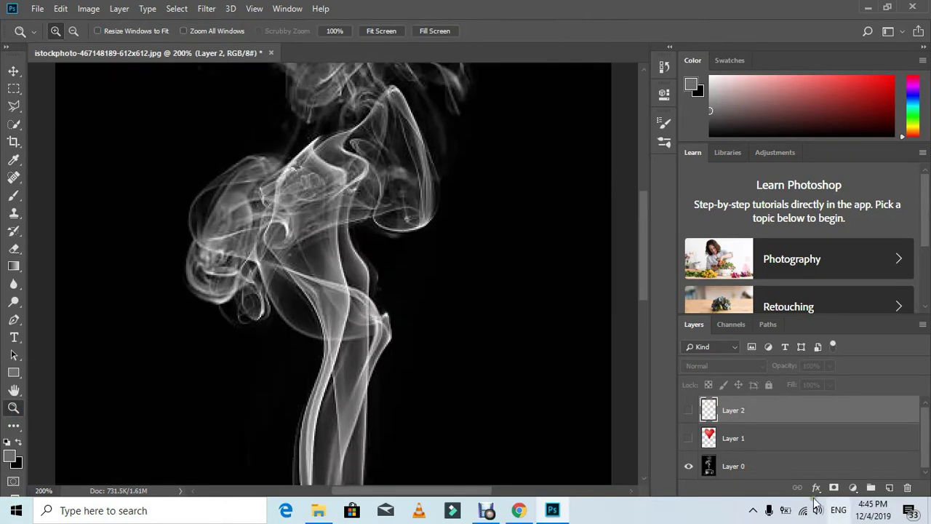
click(777, 466)
scroll(345, 326, up, 4)
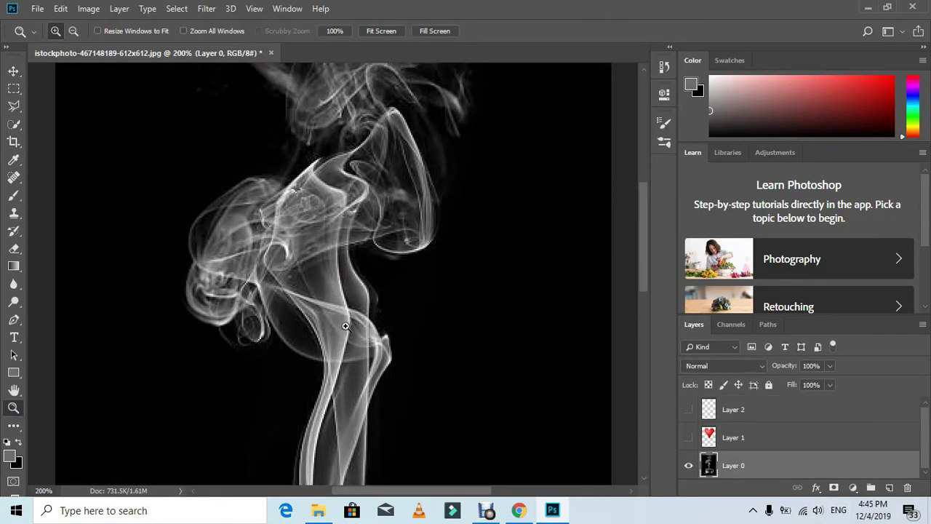
scroll(269, 264, up, 1)
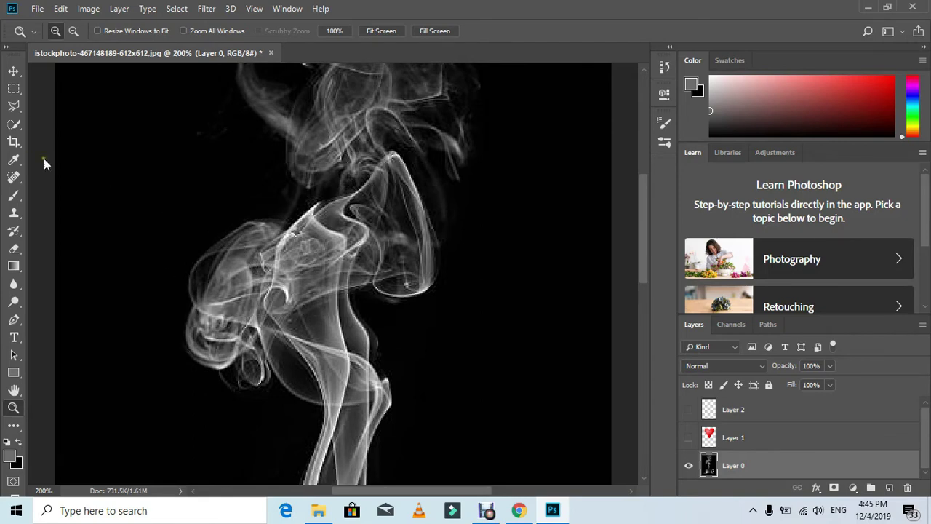
click(14, 106)
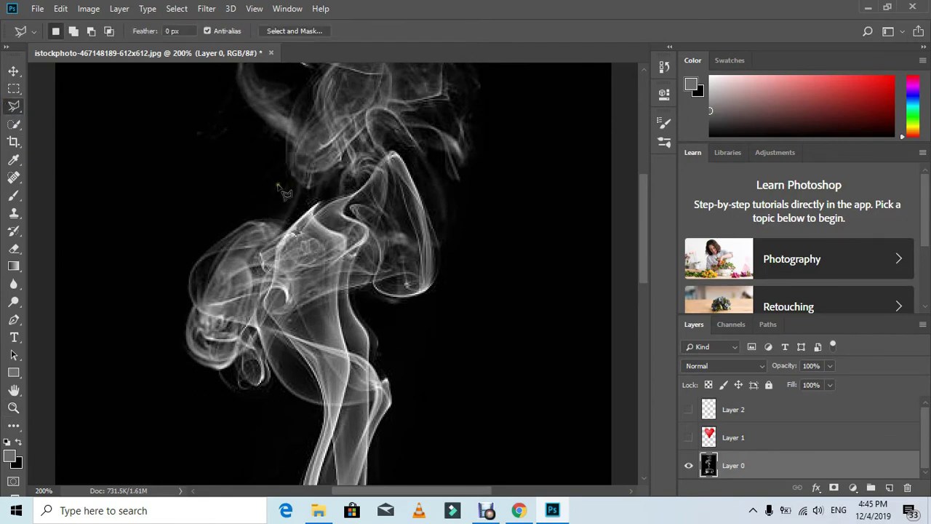
click(198, 228)
click(175, 286)
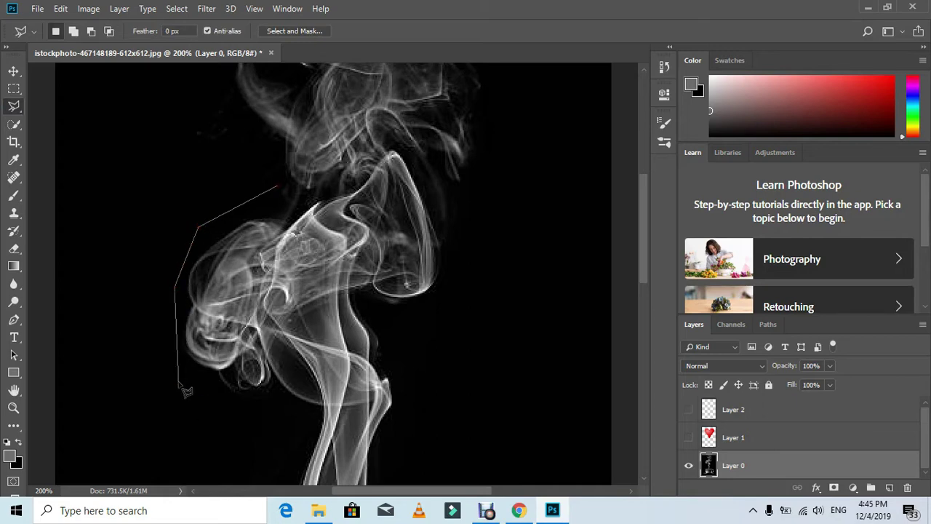
click(178, 380)
click(222, 408)
click(291, 420)
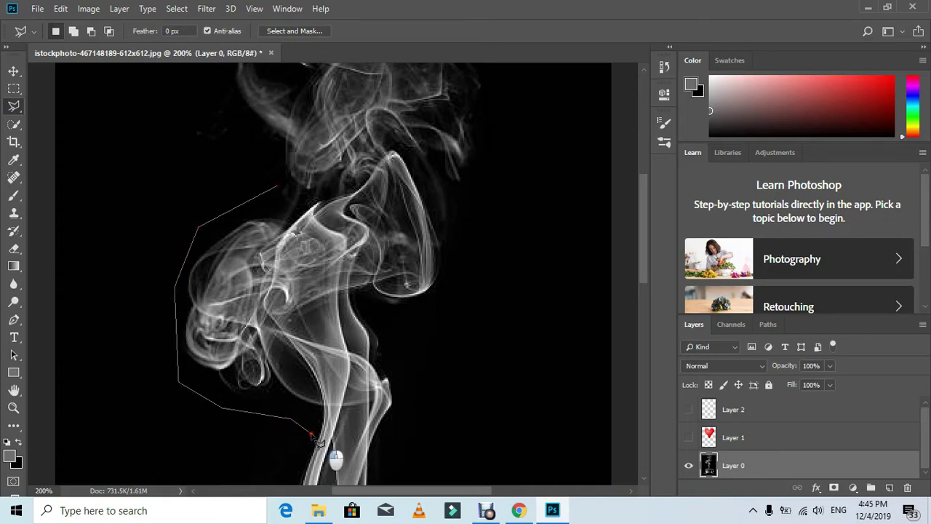
click(311, 432)
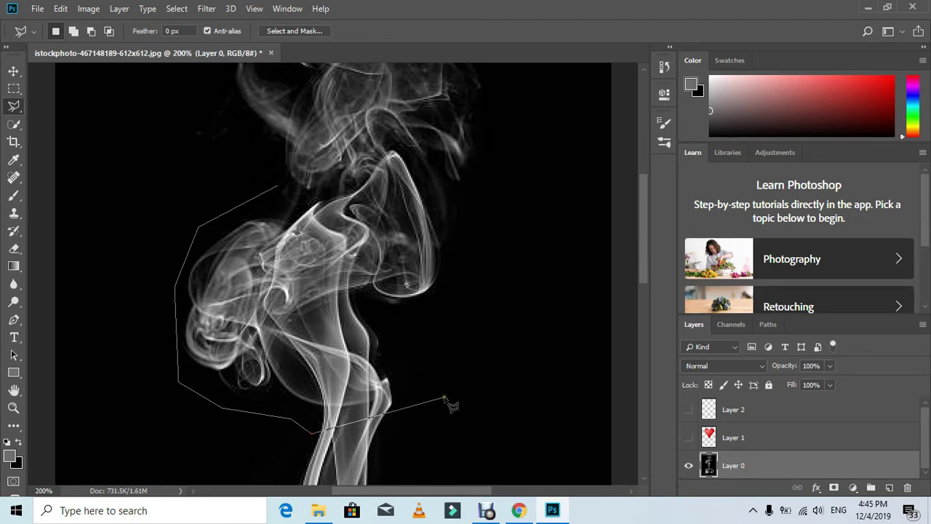
click(386, 396)
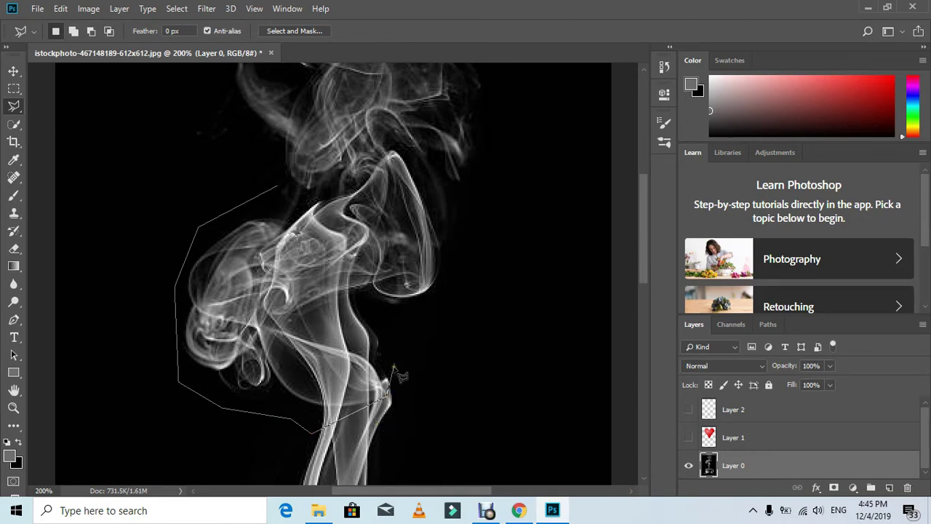
click(381, 316)
click(491, 277)
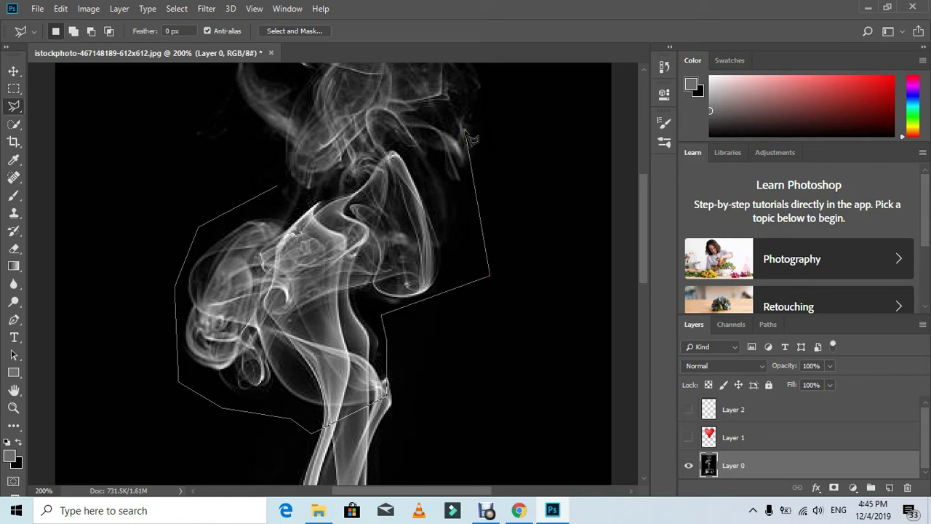
click(452, 90)
click(425, 85)
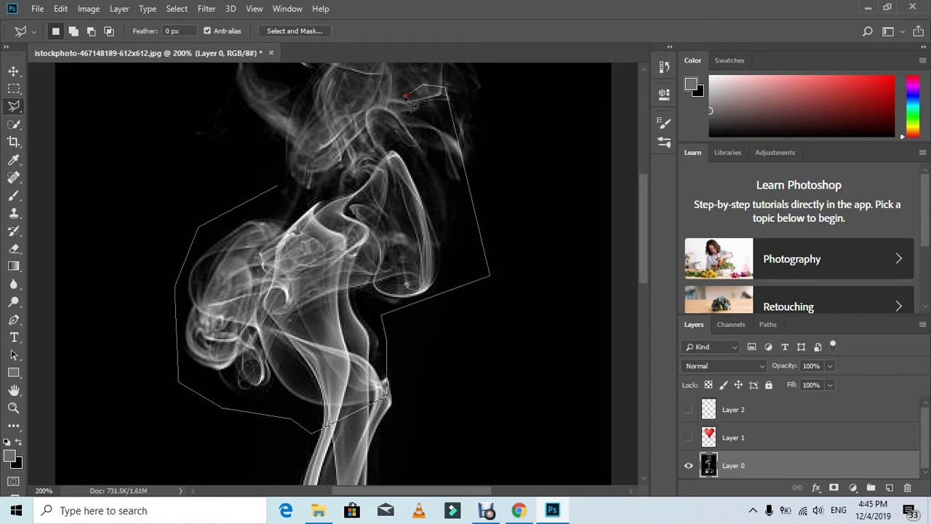
click(326, 161)
double_click(326, 167)
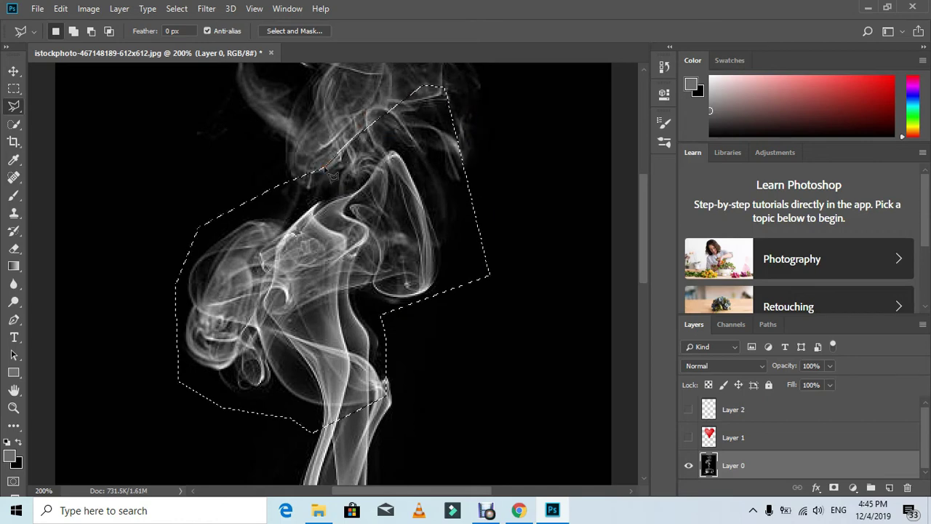
Create a new document 270 pixels wide and 295 pixels high at 300 pixels/inch with a white background
click(37, 8)
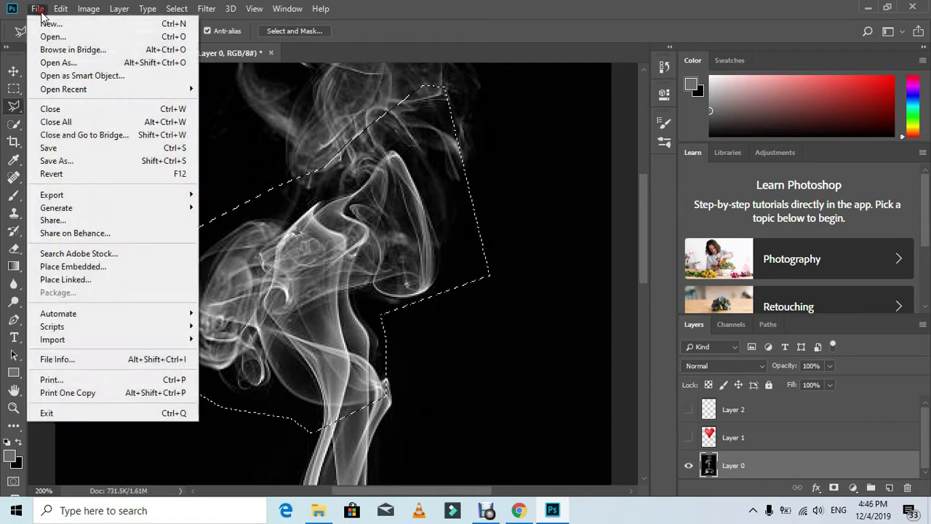
click(69, 26)
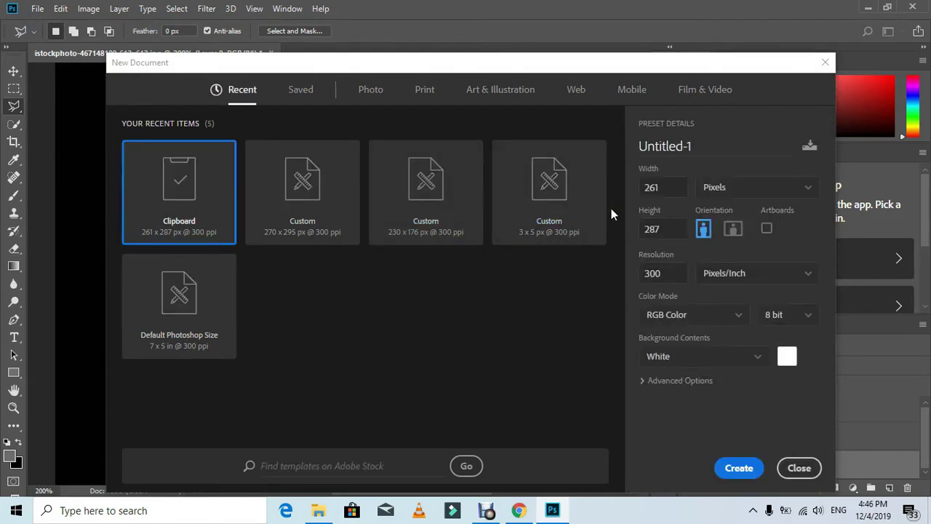
double_click(661, 187)
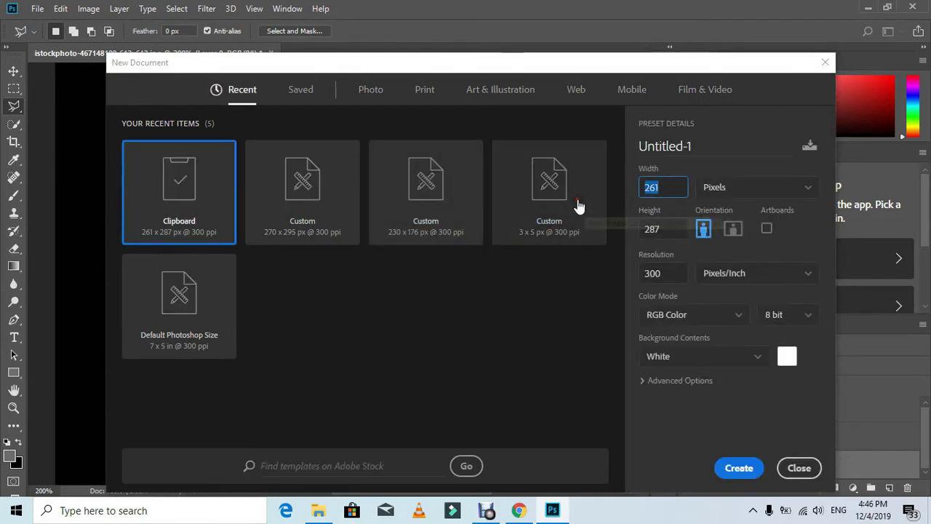
text(270)
key(Tab)
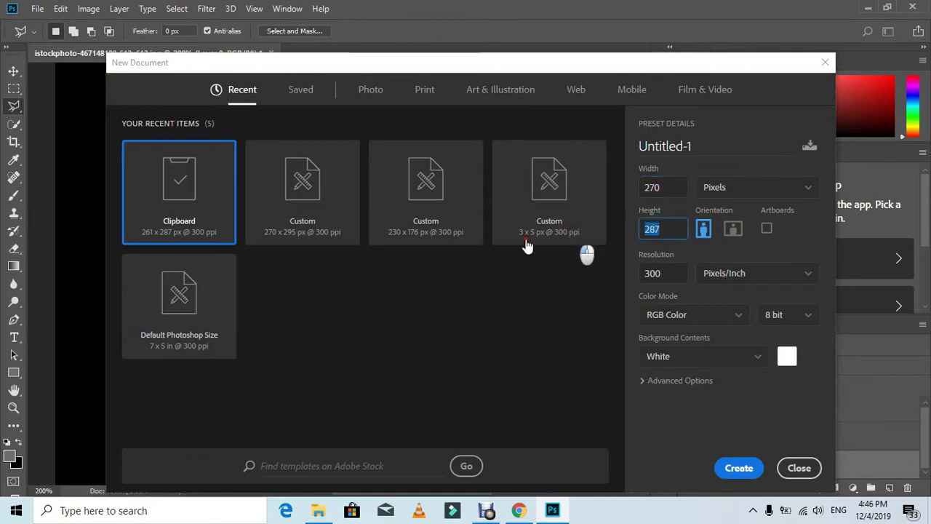
text(295)
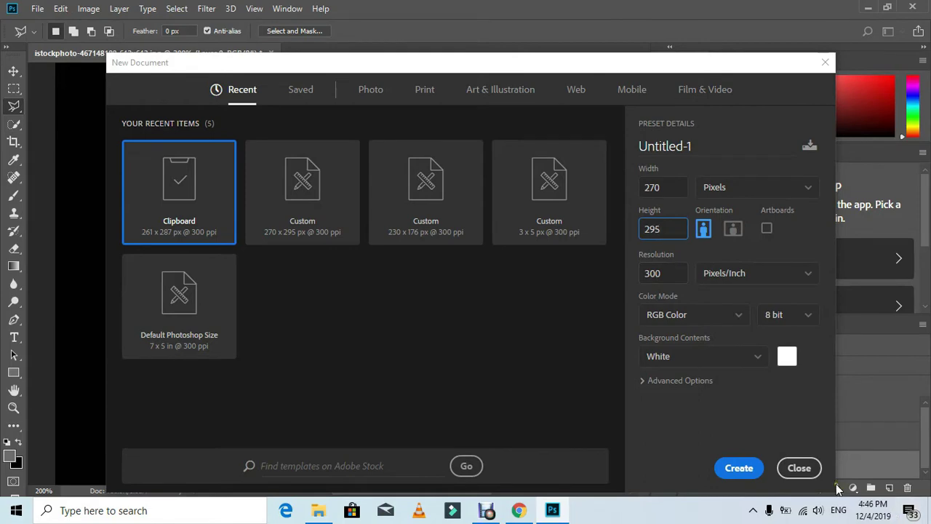
click(745, 469)
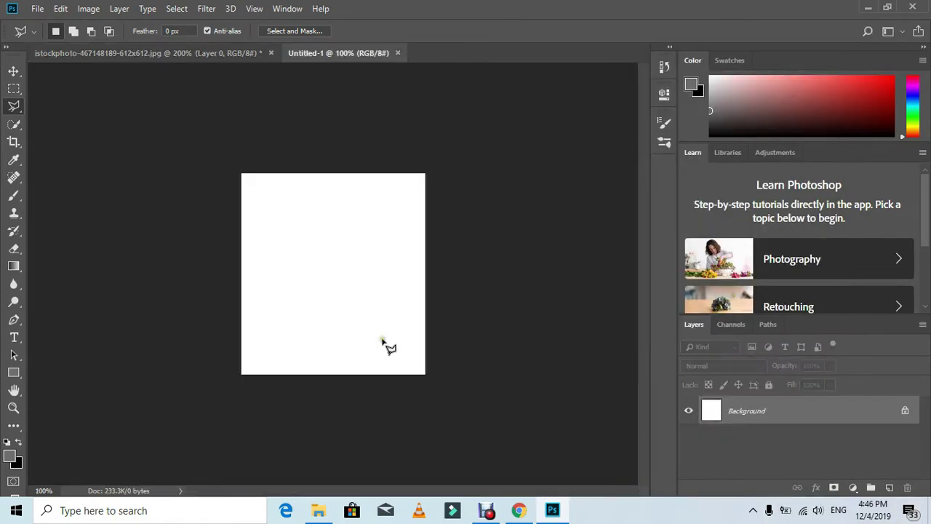
Copy the selected smoke from the coffee cup image into the new document and invert its colours
click(13, 71)
click(169, 59)
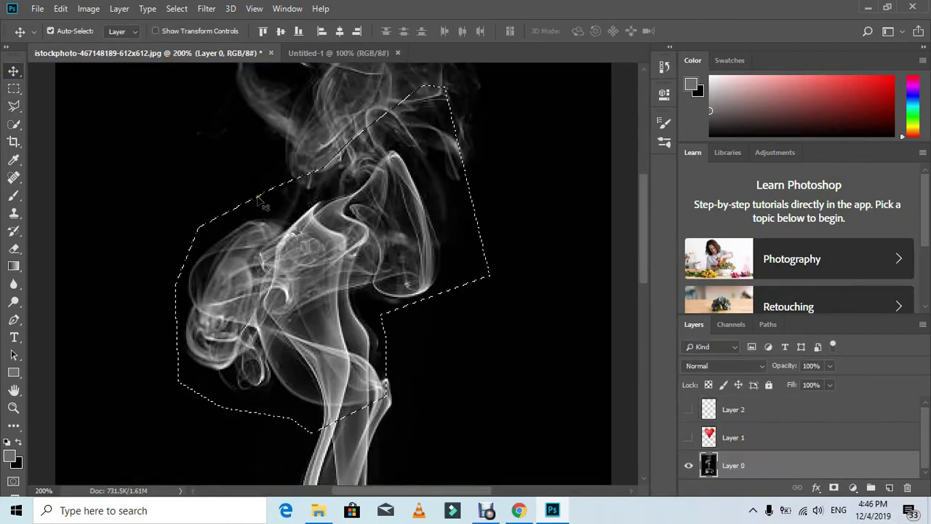
drag(285, 210, 314, 258)
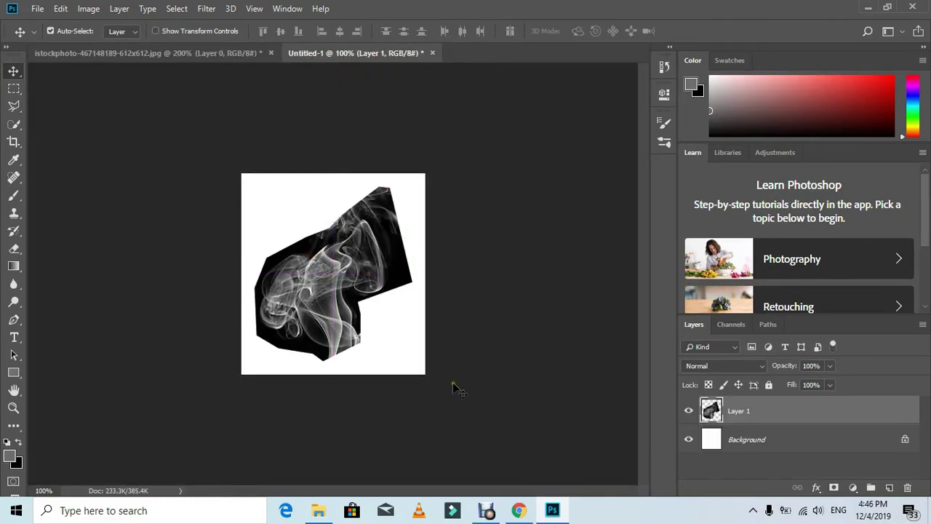
key(ctrl+i)
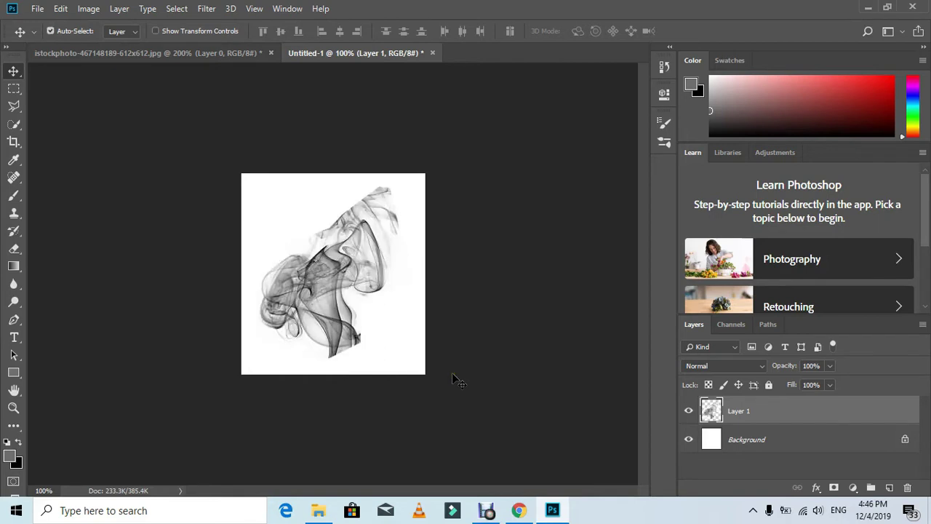
Set the foreground colour to white (ffffff)
click(12, 456)
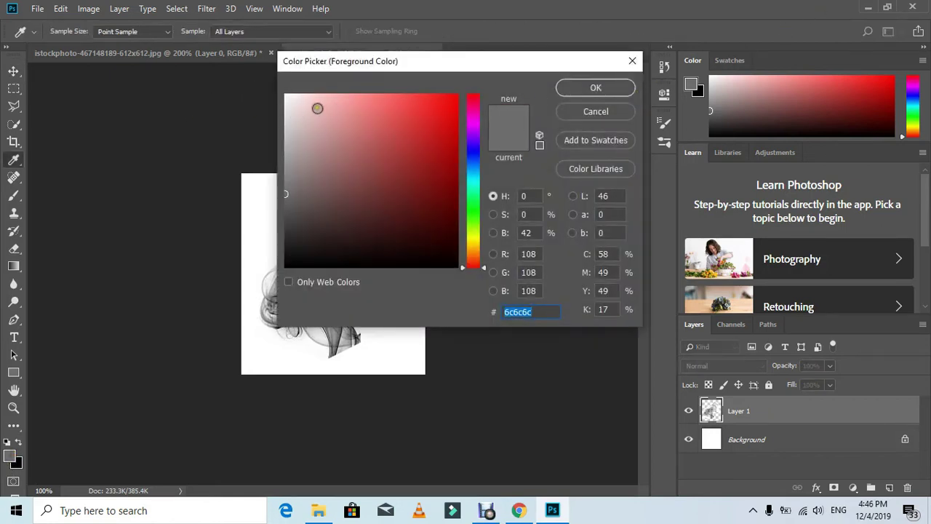
text(ffffff)
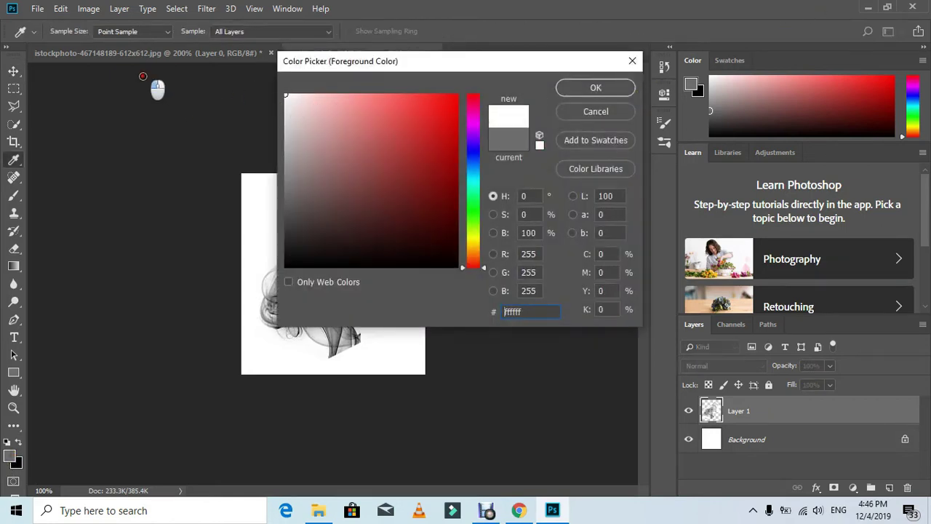
click(565, 86)
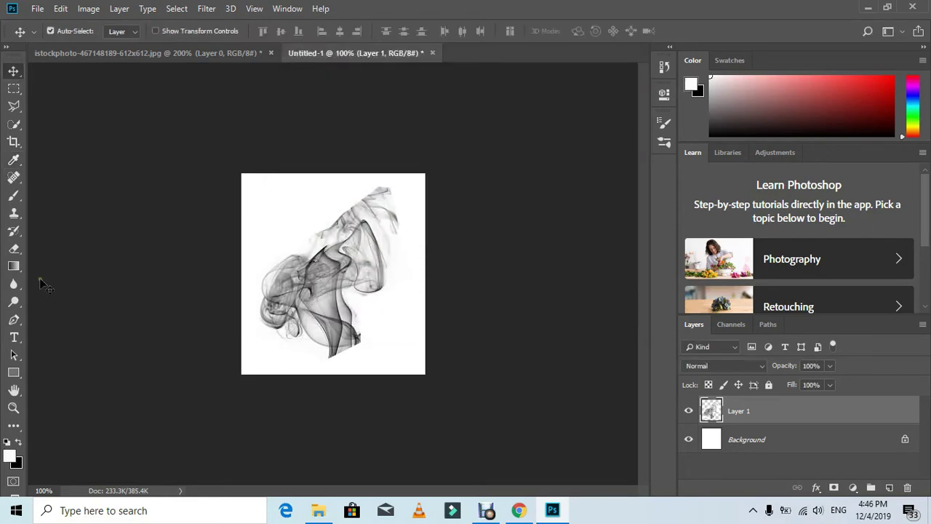
Set the Brush tool to a size of 30 and an opacity of 73% for retouching the smoke edges
click(13, 195)
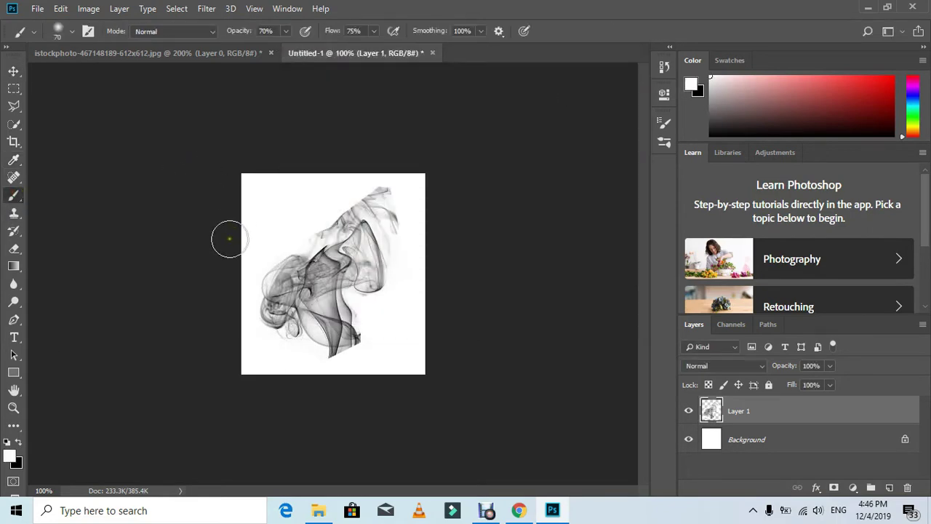
click(13, 408)
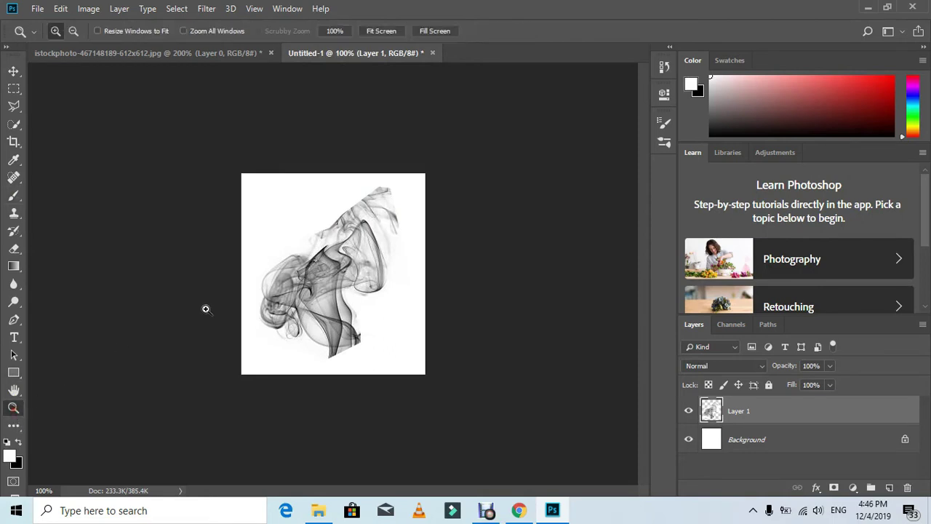
click(379, 206)
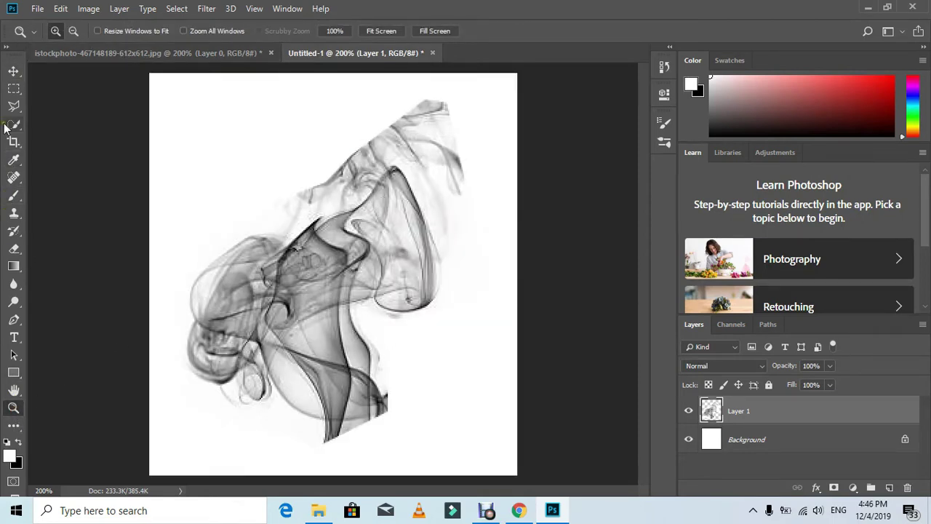
click(13, 196)
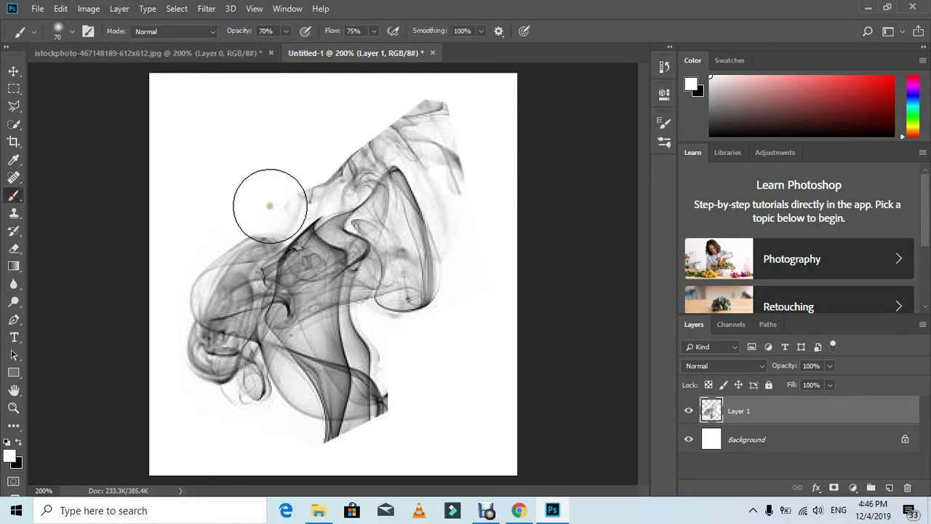
key(bracketleft)
key(bracketleft)
key(bracketleft)
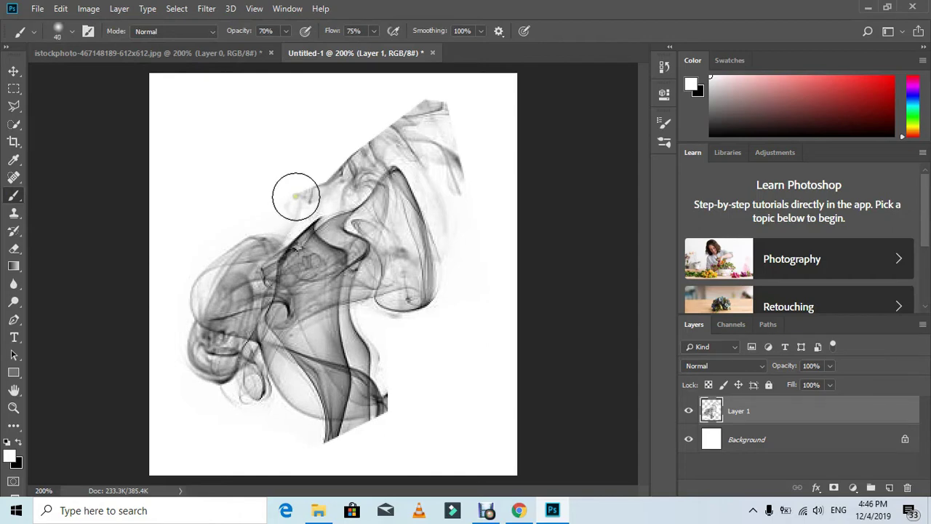
key(bracketleft)
click(288, 32)
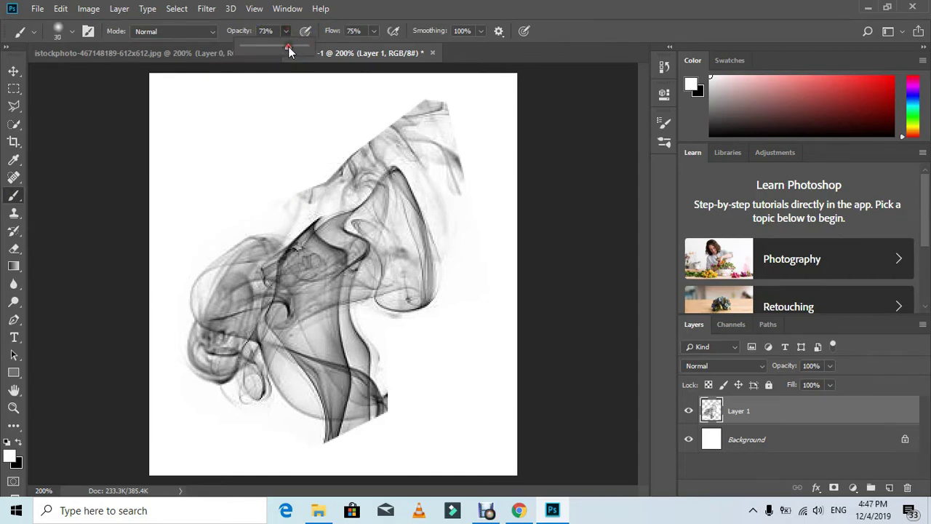
click(397, 7)
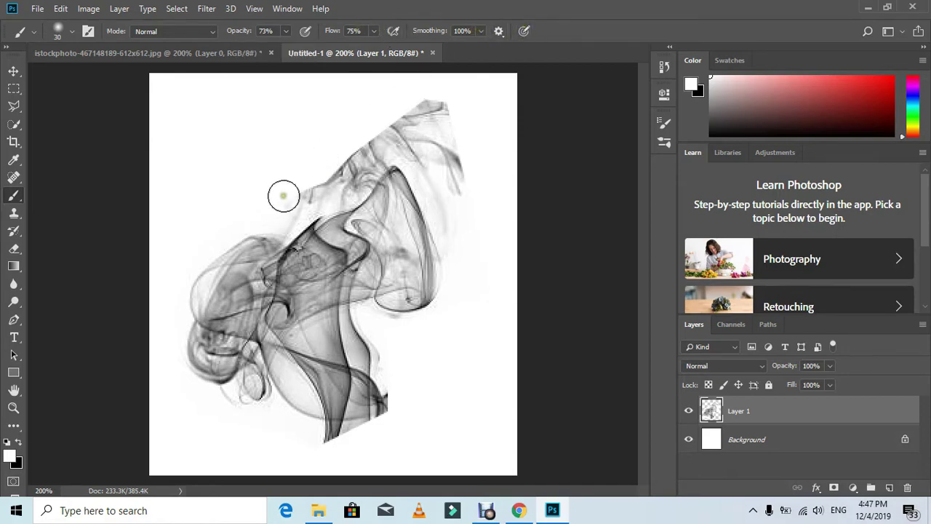
Paint white along the hard cut edges of the smoke at its upper diagonal, lower stem and outer side to soften them
mouse_move(360, 179)
mouse_down()
mouse_move(304, 188)
mouse_move(336, 169)
mouse_move(332, 161)
mouse_move(294, 194)
mouse_move(328, 159)
mouse_move(340, 160)
mouse_move(336, 170)
mouse_move(348, 146)
mouse_move(342, 161)
mouse_move(427, 94)
mouse_move(369, 140)
mouse_move(394, 115)
mouse_up()
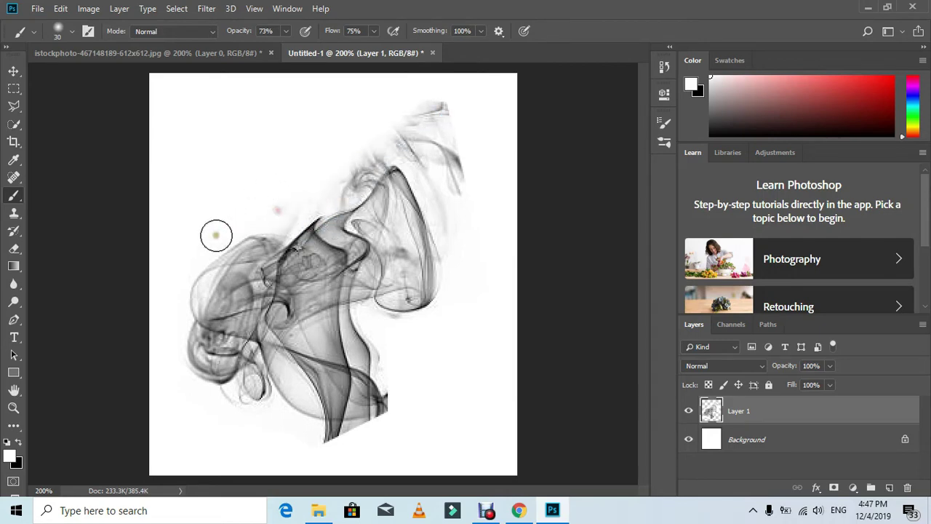
mouse_move(336, 431)
mouse_down()
mouse_move(323, 450)
mouse_move(326, 434)
mouse_move(365, 415)
mouse_move(359, 385)
mouse_move(349, 404)
mouse_move(352, 419)
mouse_move(364, 406)
mouse_move(361, 420)
mouse_move(427, 373)
mouse_move(404, 360)
mouse_move(402, 417)
mouse_move(373, 433)
mouse_move(396, 399)
mouse_move(363, 450)
mouse_move(345, 434)
mouse_up()
click(403, 362)
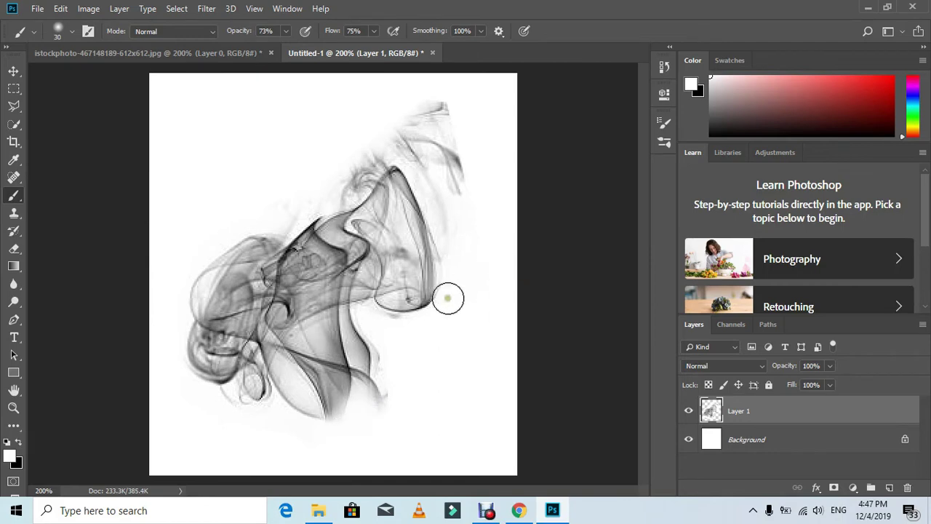
drag(450, 294, 463, 217)
drag(457, 226, 470, 177)
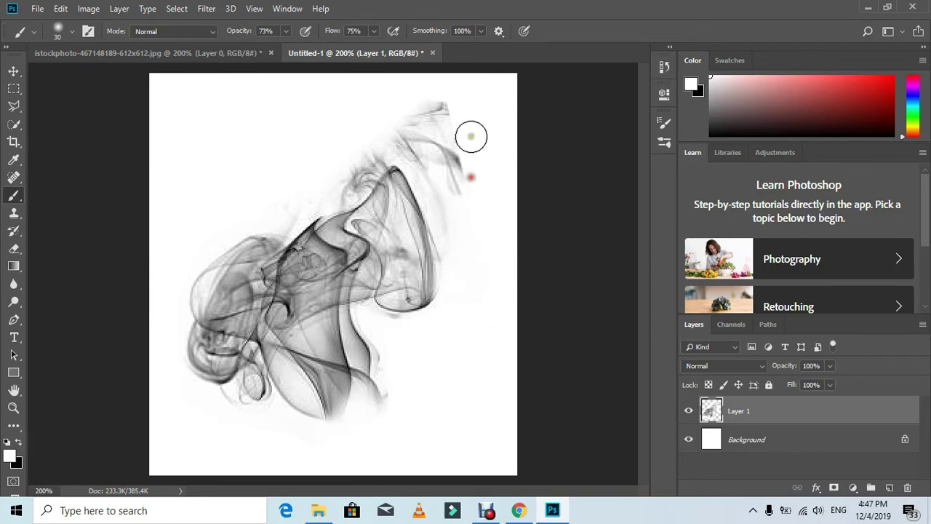
mouse_move(441, 82)
mouse_down()
mouse_move(470, 176)
mouse_move(464, 113)
mouse_move(470, 141)
mouse_up()
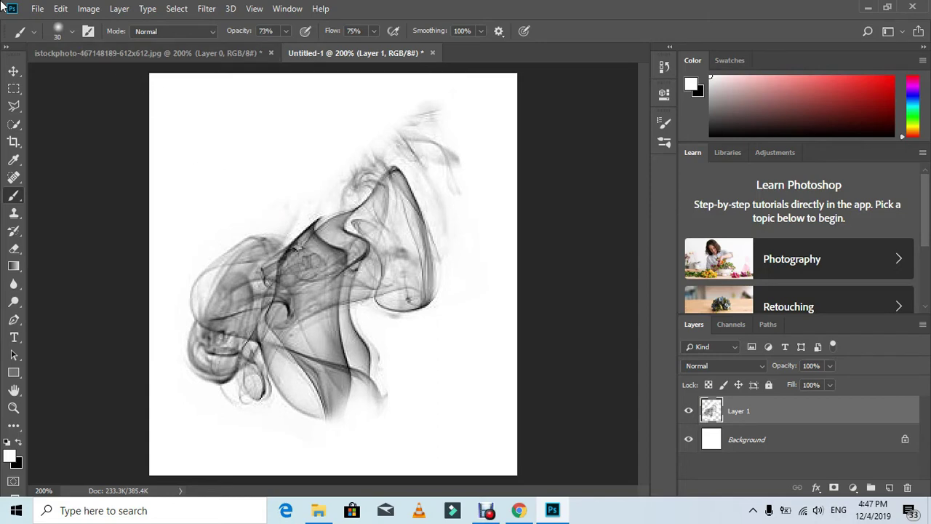
Define the retouched smoke as a brush preset named dust
click(61, 11)
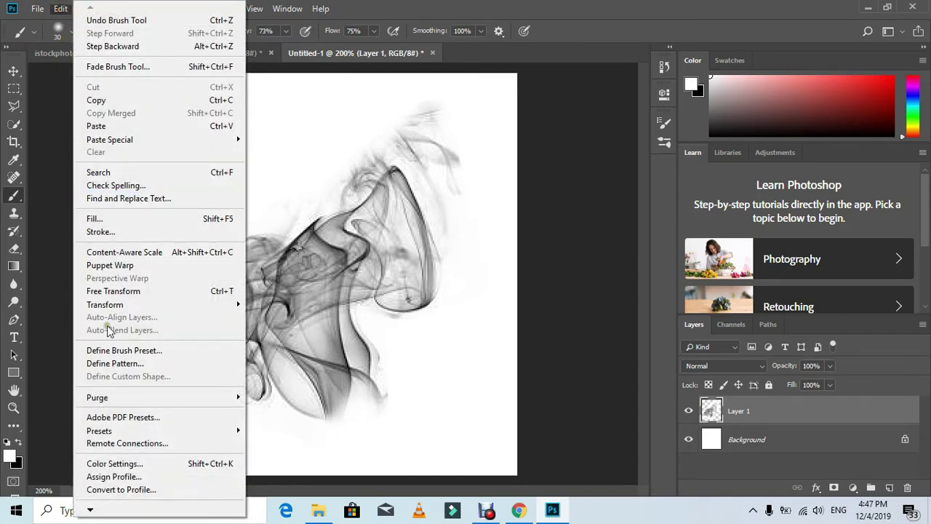
click(157, 351)
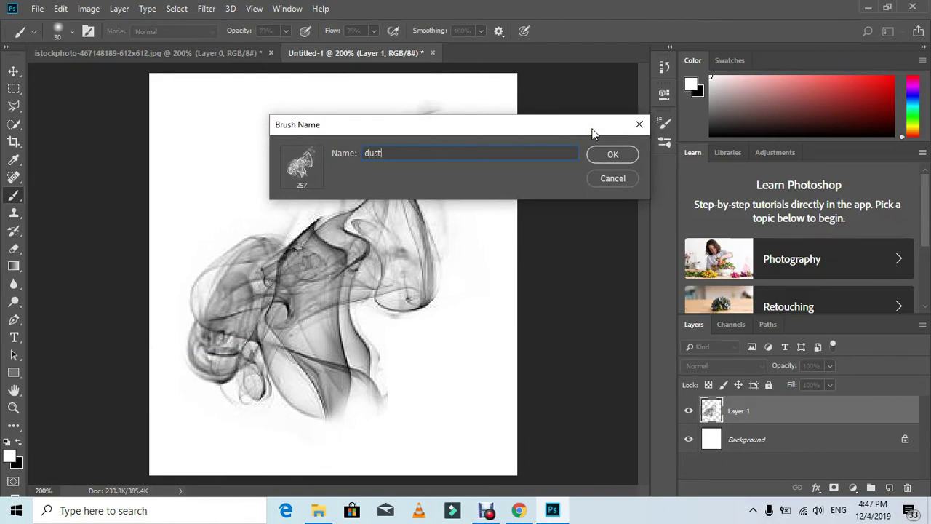
click(609, 155)
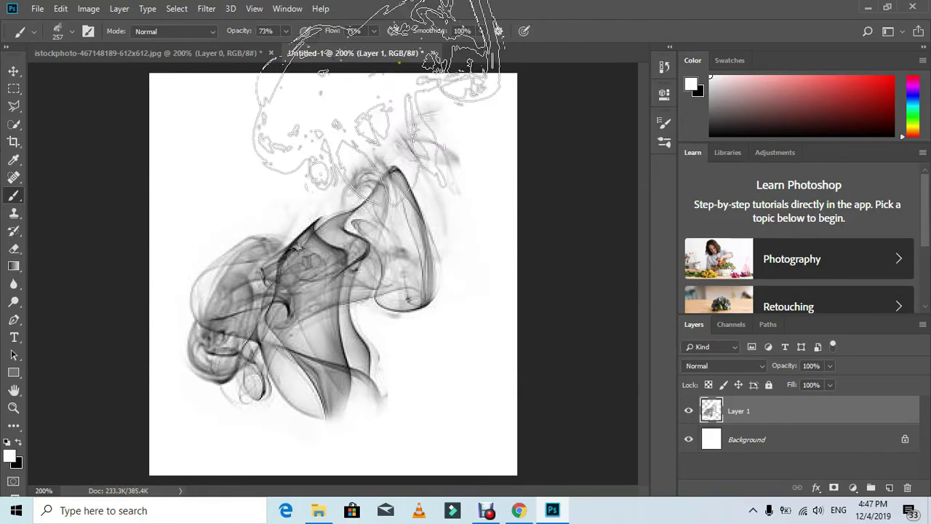
Close the Untitled-1 document without saving and fit the whole coffee cup image in view
click(434, 52)
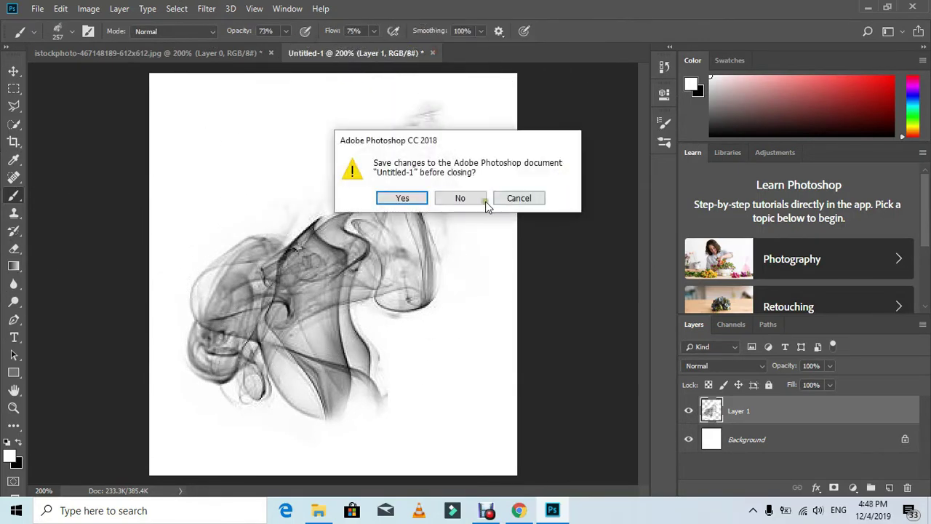
click(477, 197)
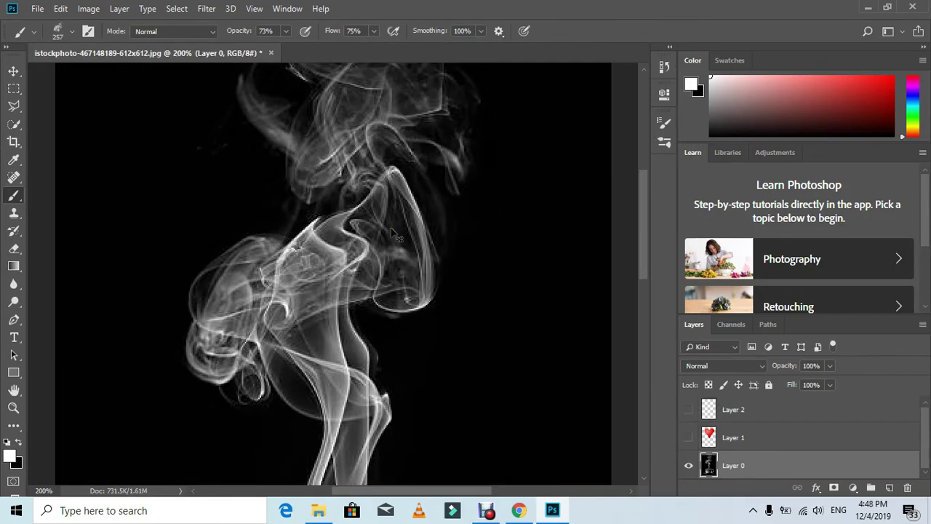
key(ctrl+0)
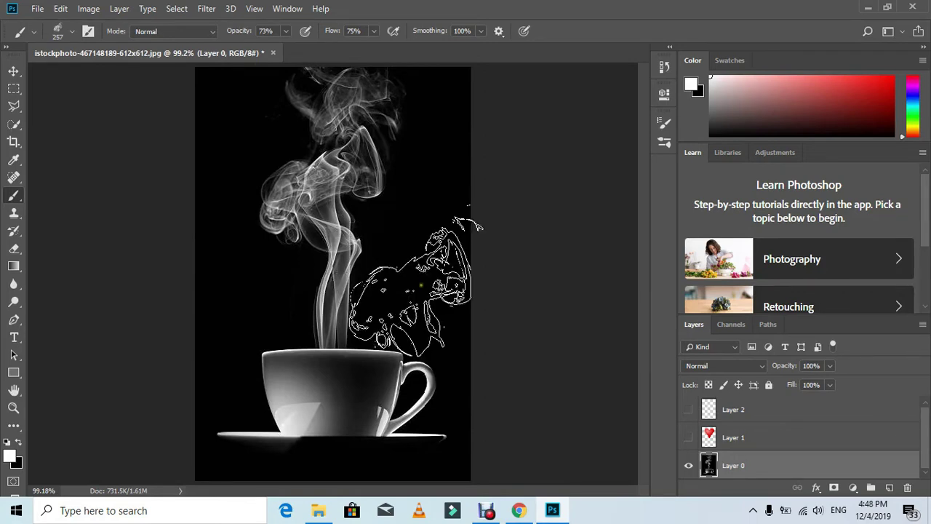
Show the heart on Layer 1 and the empty Layer 2, and make Layer 2 the active layer
click(689, 438)
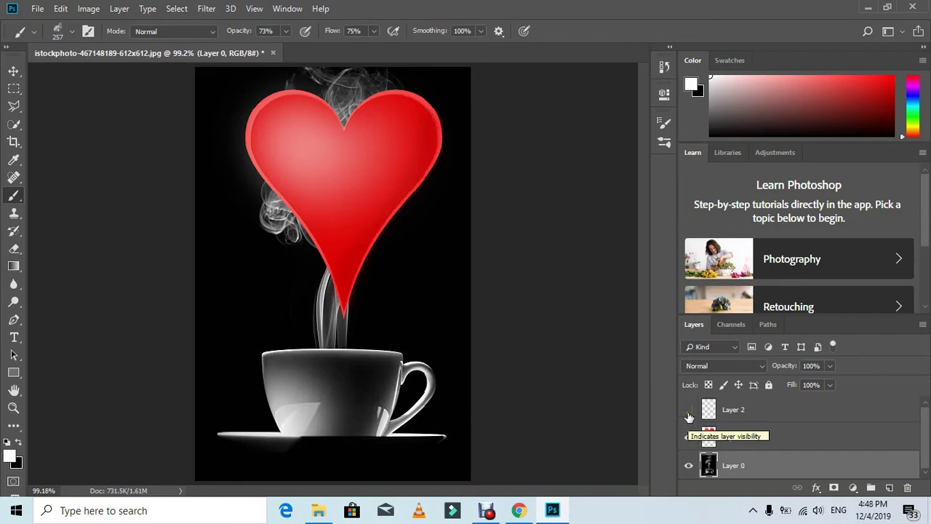
click(689, 413)
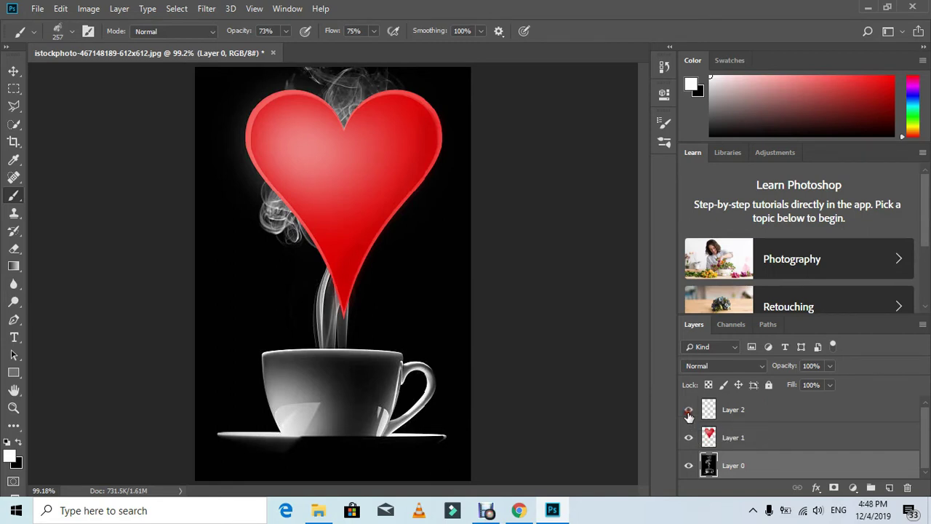
click(753, 412)
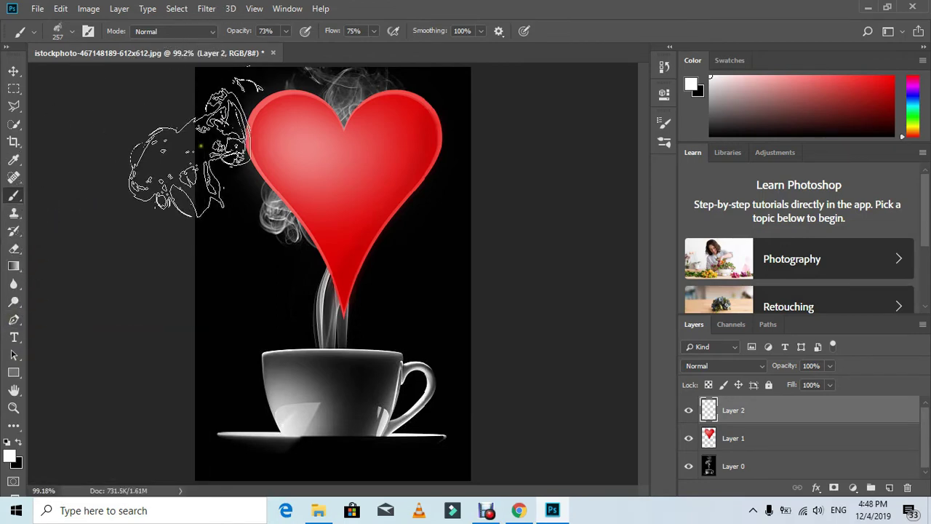
Reduce the smoke brush to a size of 80 and sample a muted grey from the image as the foreground colour
key(bracketleft)
key(bracketleft)
key(bracketleft)
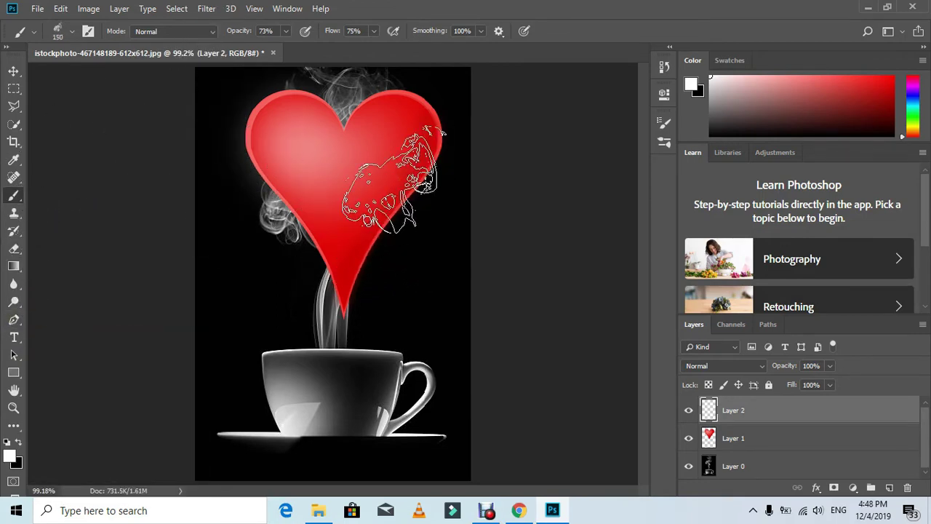
key(bracketleft)
key(bracketleft)
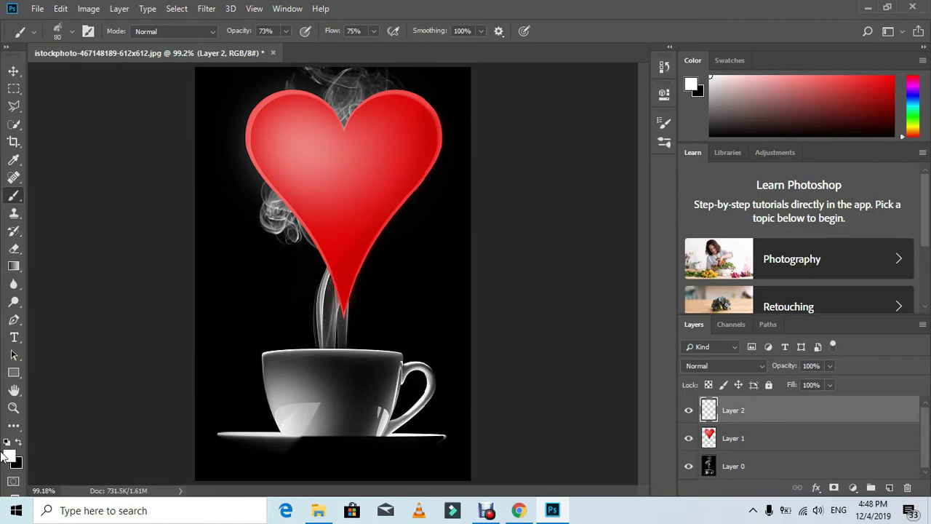
click(17, 161)
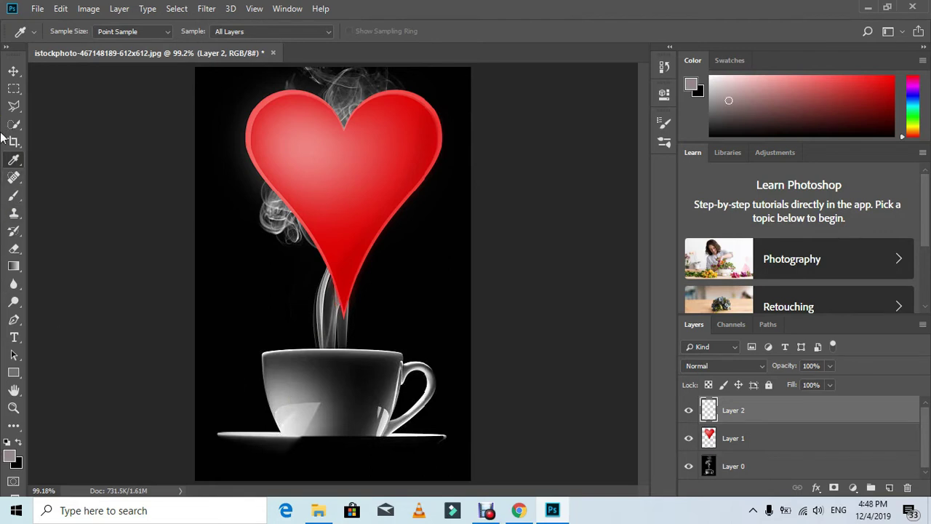
Enable Shape Dynamics for the smoke brush with Angle Jitter at 100%
click(13, 408)
drag(210, 281, 343, 81)
scroll(237, 213, down, 1)
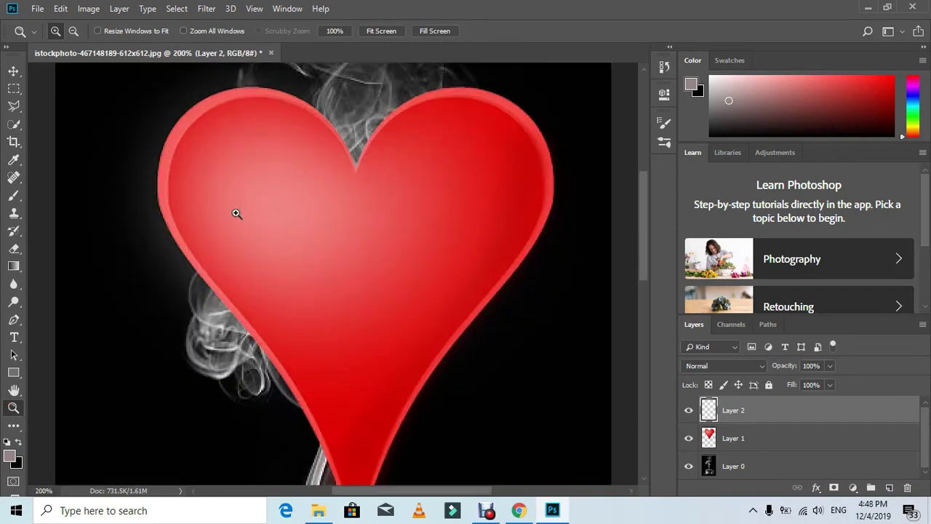
click(14, 195)
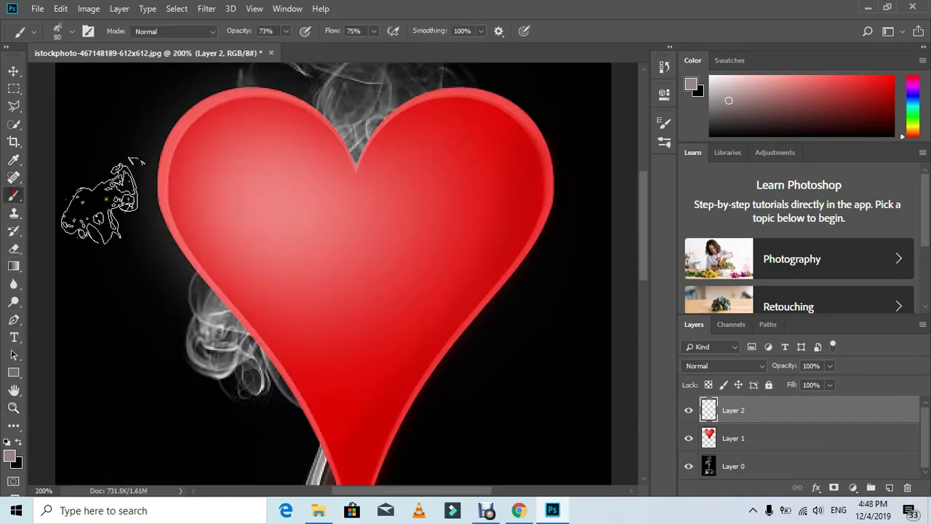
click(91, 36)
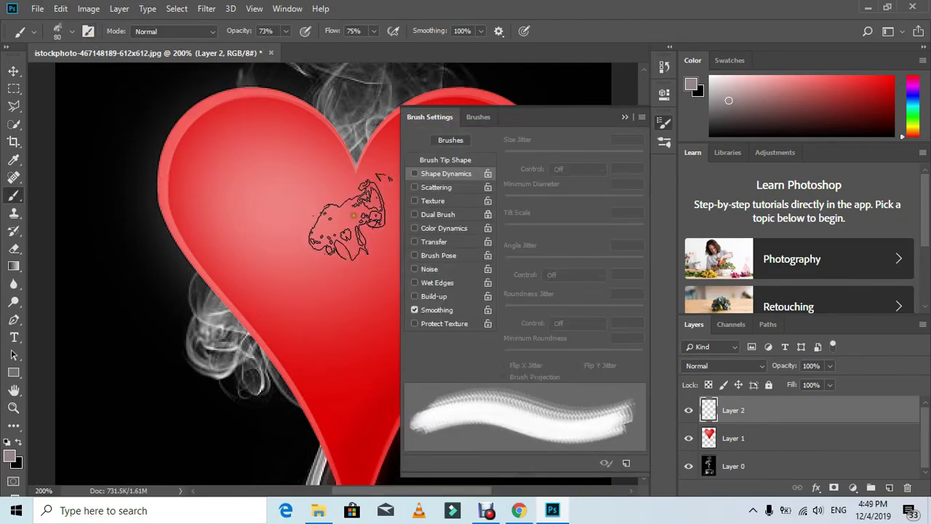
click(413, 172)
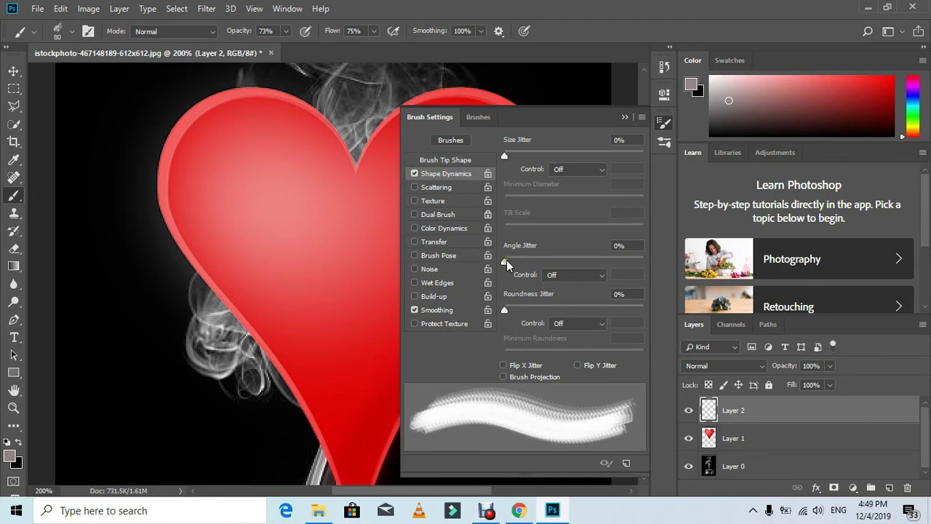
mouse_move(506, 260)
mouse_down()
mouse_move(589, 270)
mouse_move(659, 259)
mouse_up()
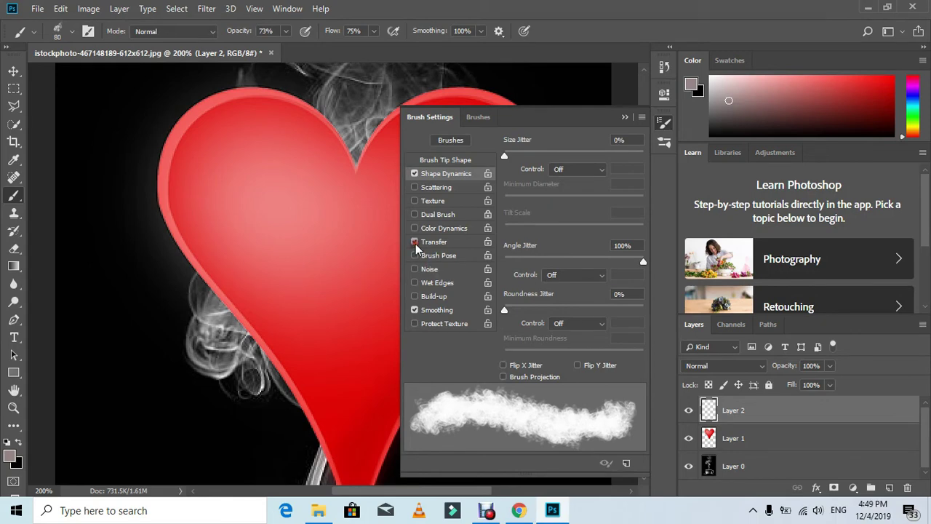
Enable Transfer for the smoke brush with Flow Jitter and Opacity Jitter both at 100%, and close the brush settings
click(442, 243)
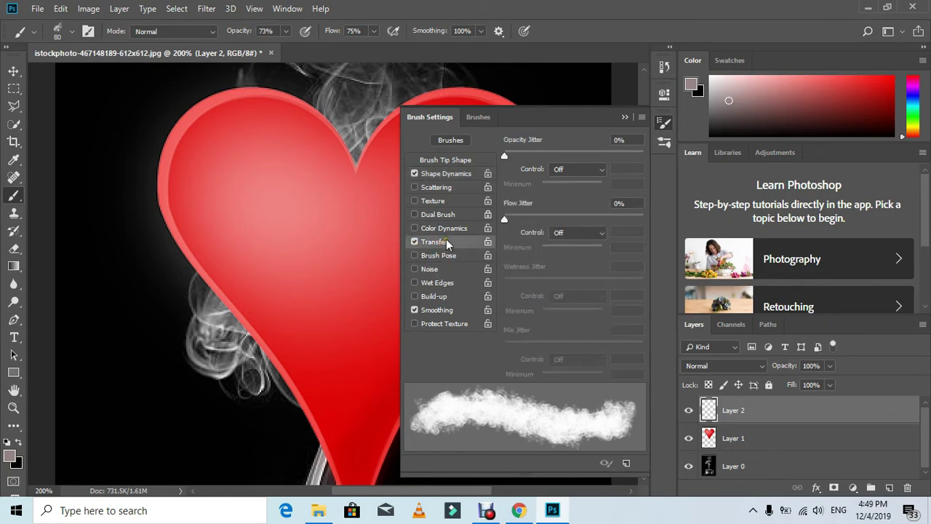
drag(511, 221, 693, 217)
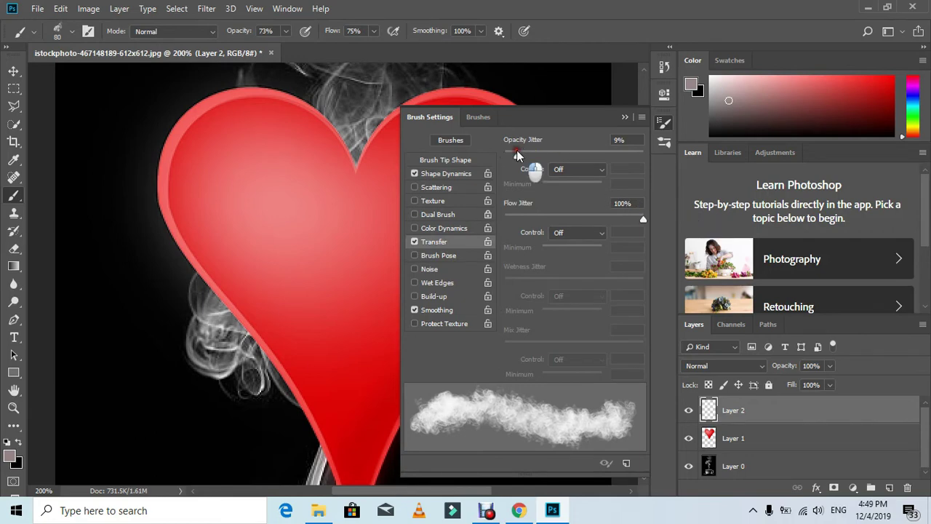
drag(507, 156, 678, 161)
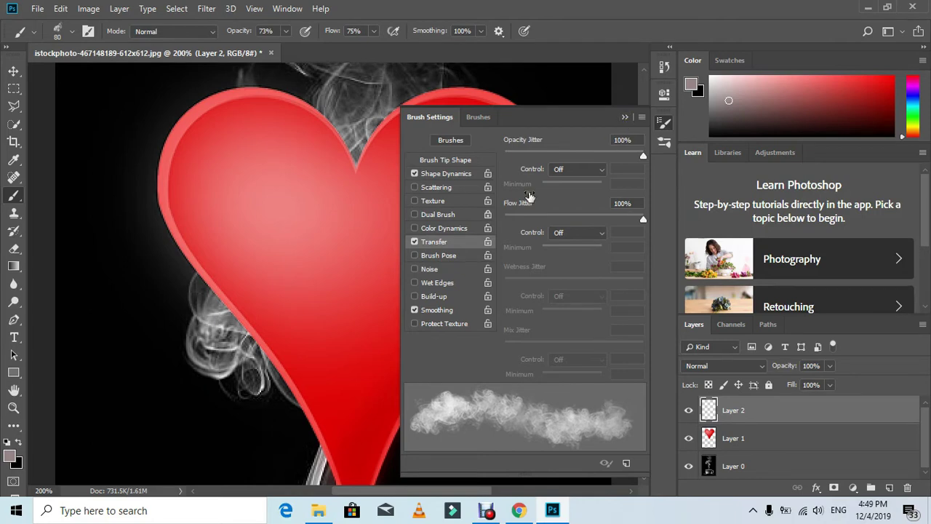
click(624, 118)
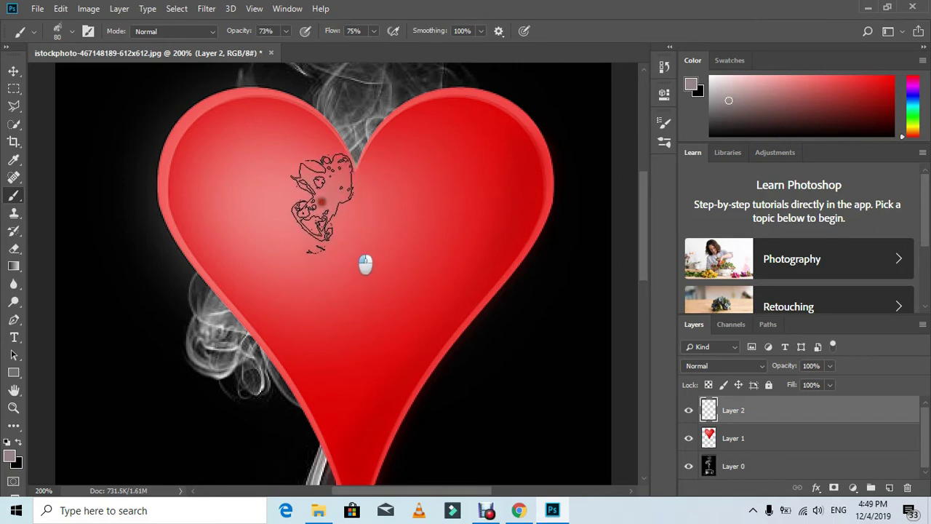
Paint grey smoke on Layer 2 with the size 80 brush over the heart's interior, right edge and lower tip
mouse_move(321, 202)
mouse_down()
mouse_move(281, 159)
mouse_move(240, 182)
mouse_up()
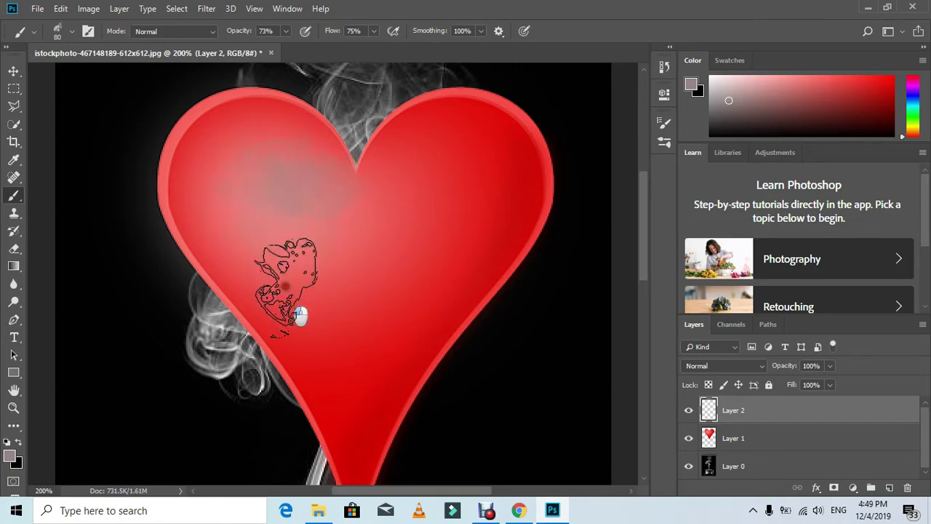
mouse_move(299, 316)
mouse_down()
mouse_move(374, 395)
mouse_move(468, 307)
mouse_move(458, 322)
mouse_move(449, 268)
mouse_move(461, 206)
mouse_move(515, 197)
mouse_move(544, 168)
mouse_move(501, 187)
mouse_move(373, 288)
mouse_move(390, 277)
mouse_move(409, 480)
mouse_move(368, 405)
mouse_move(382, 453)
mouse_move(431, 322)
mouse_move(401, 352)
mouse_move(521, 195)
mouse_move(441, 250)
mouse_move(405, 370)
mouse_move(376, 288)
mouse_move(410, 301)
mouse_move(492, 191)
mouse_move(514, 218)
mouse_move(509, 136)
mouse_move(500, 208)
mouse_move(536, 125)
mouse_move(545, 149)
mouse_move(582, 183)
mouse_move(509, 260)
mouse_move(436, 208)
mouse_move(445, 234)
mouse_move(499, 119)
mouse_move(461, 108)
mouse_move(379, 175)
mouse_move(389, 260)
mouse_move(418, 138)
mouse_move(394, 138)
mouse_move(405, 117)
mouse_move(478, 125)
mouse_move(545, 208)
mouse_move(415, 349)
mouse_move(386, 441)
mouse_move(389, 432)
mouse_up()
scroll(342, 405, down, 3)
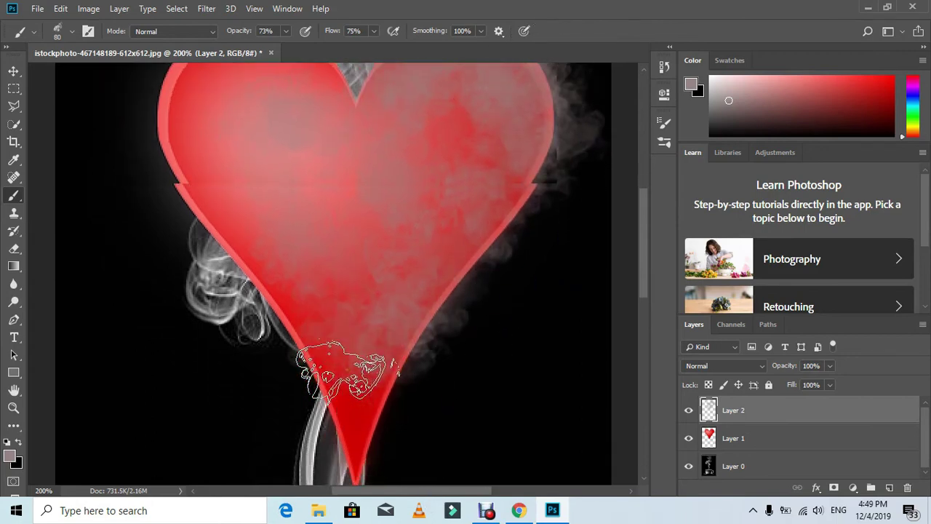
scroll(346, 371, down, 2)
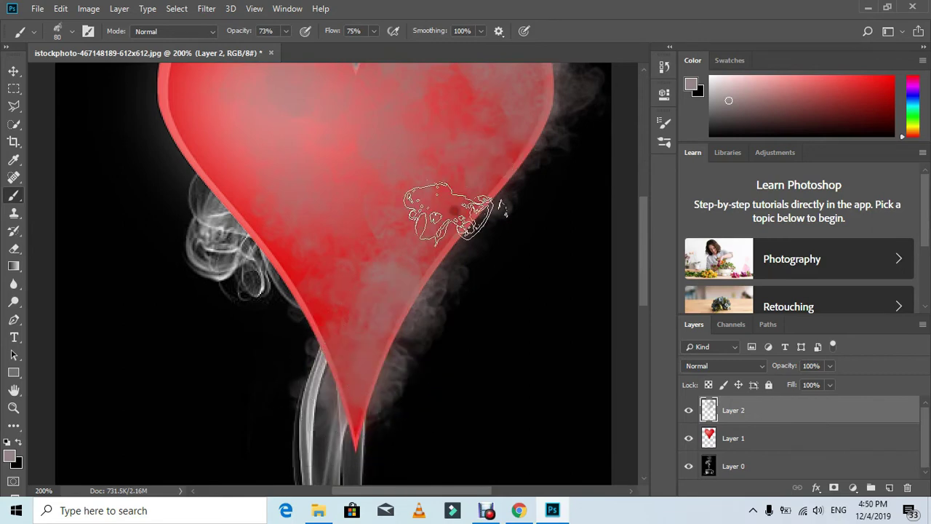
drag(455, 212, 313, 320)
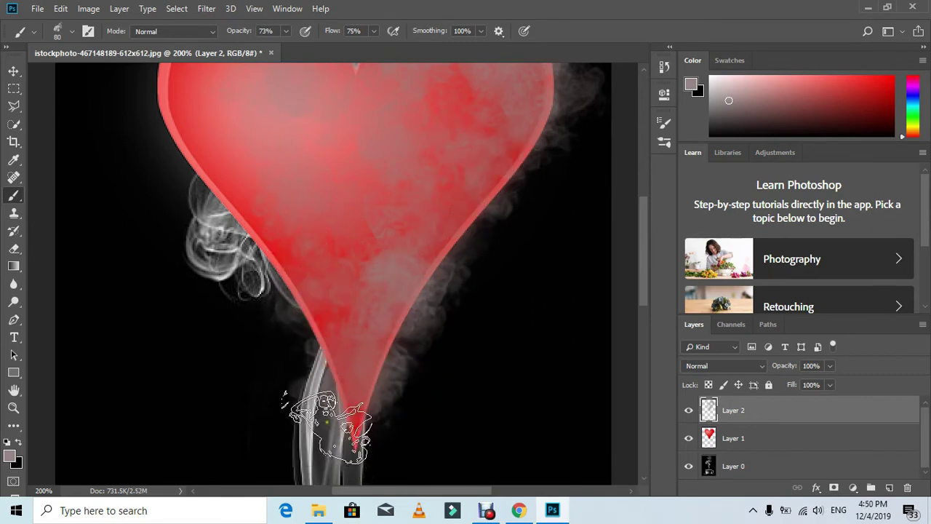
Reduce the smoke brush to size 40 and paint finer smoke along the heart's lower right edge and lower left side
key(bracketleft)
key(bracketleft)
key(bracketleft)
key(bracketleft)
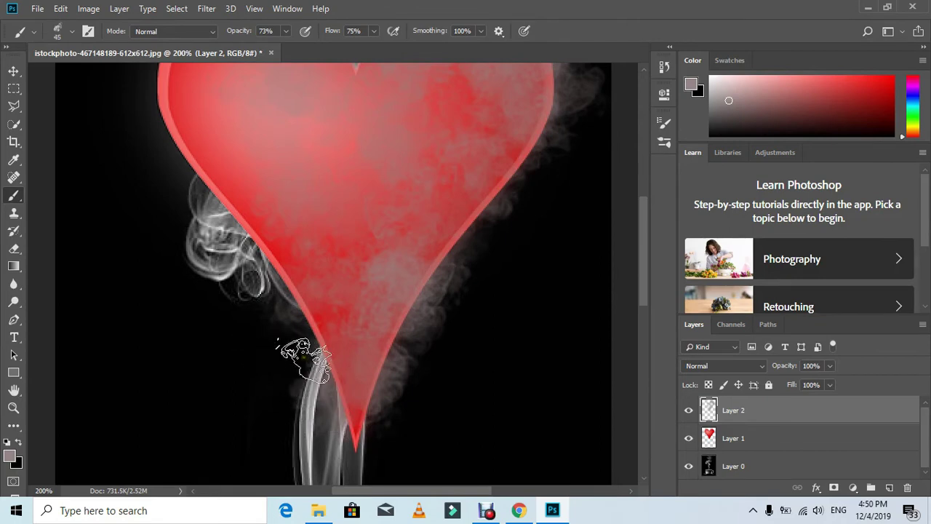
key(bracketleft)
mouse_move(369, 432)
mouse_down()
mouse_move(354, 353)
mouse_move(350, 395)
mouse_move(366, 358)
mouse_move(358, 451)
mouse_move(397, 327)
mouse_move(387, 345)
mouse_move(424, 268)
mouse_move(415, 306)
mouse_move(507, 193)
mouse_move(543, 113)
mouse_move(412, 293)
mouse_move(454, 232)
mouse_move(431, 256)
mouse_move(554, 135)
mouse_move(530, 133)
mouse_move(504, 169)
mouse_move(522, 131)
mouse_up()
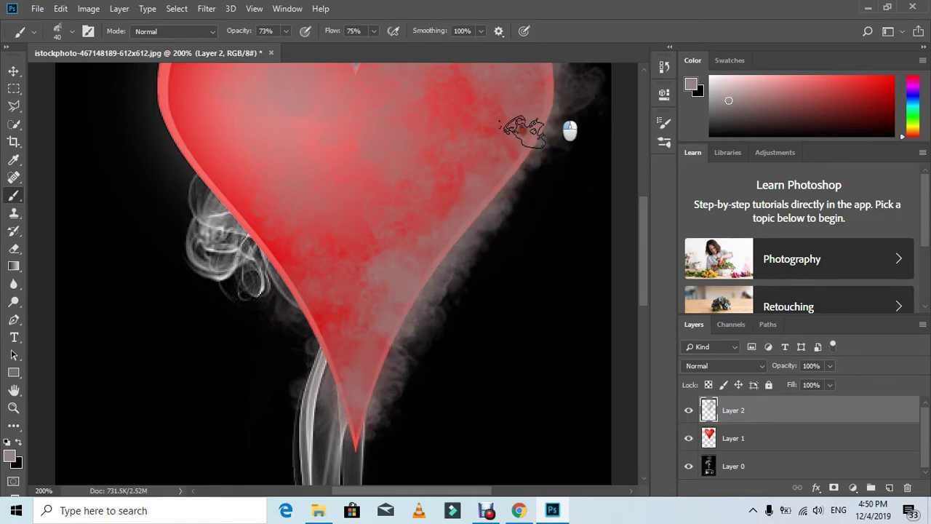
mouse_move(288, 278)
mouse_down()
mouse_move(337, 339)
mouse_move(286, 276)
mouse_move(328, 362)
mouse_move(326, 336)
mouse_move(353, 268)
mouse_move(338, 296)
mouse_move(287, 189)
mouse_move(402, 258)
mouse_move(352, 267)
mouse_move(355, 225)
mouse_move(384, 159)
mouse_move(332, 163)
mouse_move(347, 248)
mouse_move(332, 293)
mouse_move(309, 256)
mouse_move(272, 231)
mouse_move(275, 265)
mouse_move(233, 195)
mouse_move(282, 260)
mouse_move(210, 170)
mouse_up()
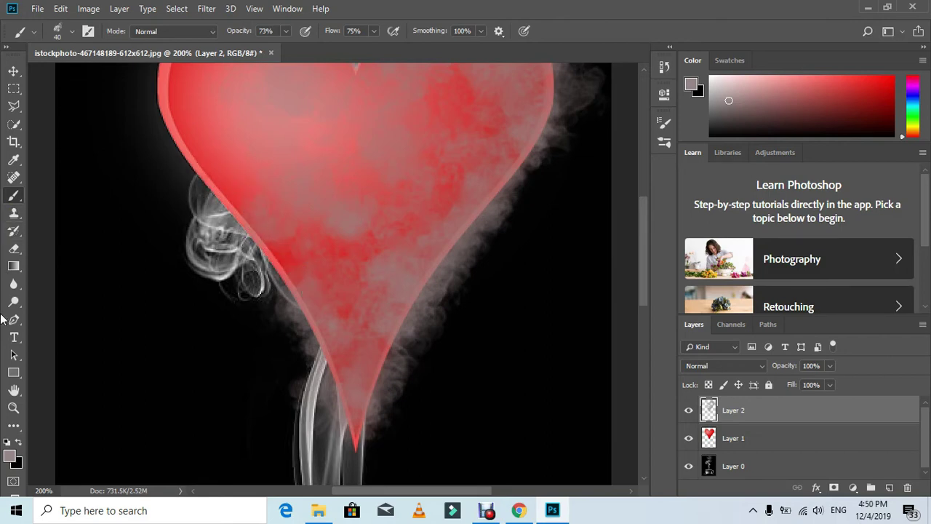
Sample a dark grey from the image and dab darker smoke patches across the middle and upper parts of the heart
click(12, 161)
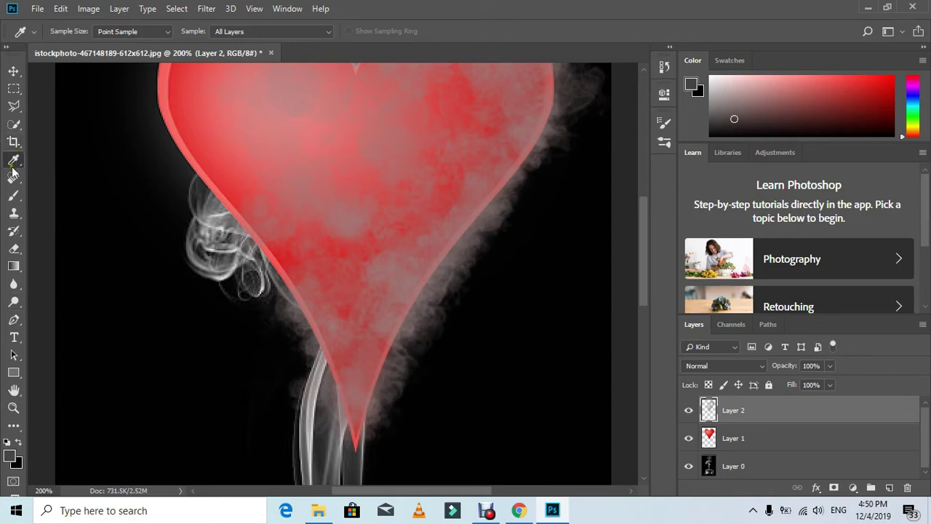
click(13, 195)
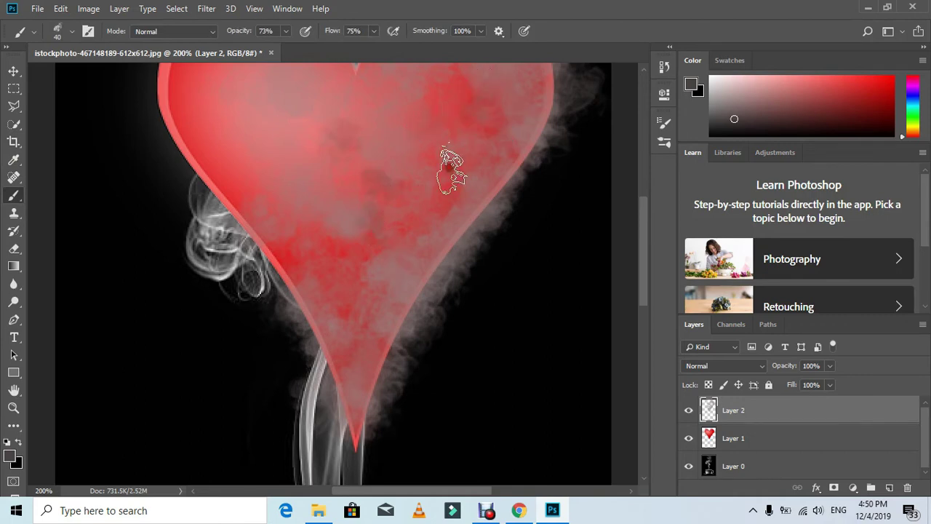
click(483, 107)
click(409, 92)
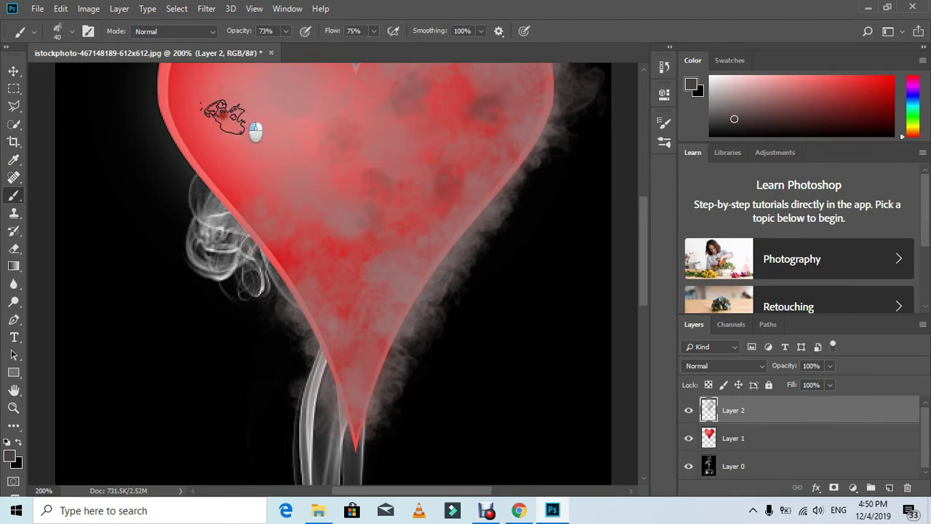
scroll(364, 218, up, 5)
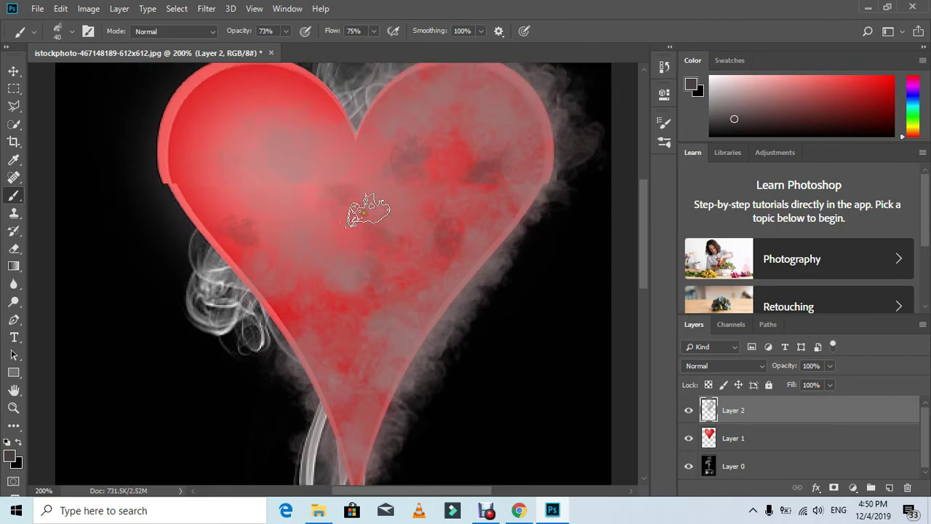
scroll(335, 313, down, 1)
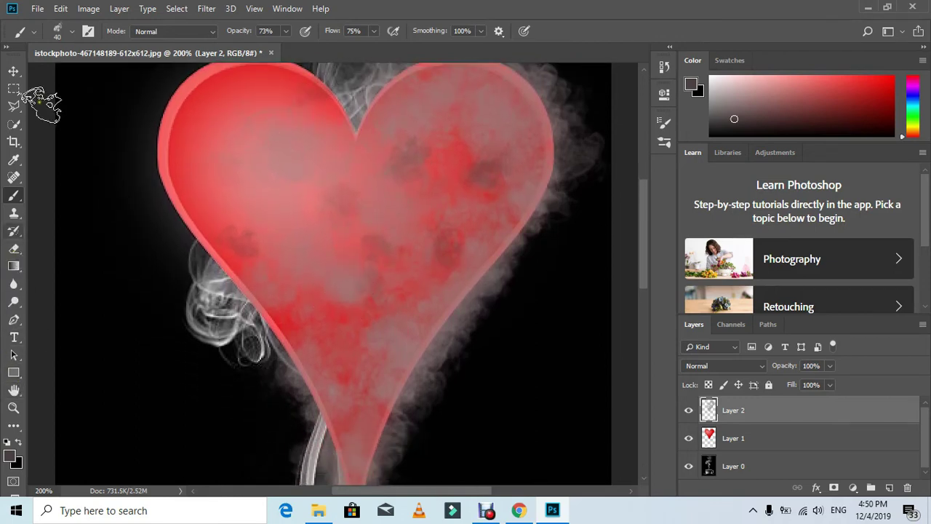
Sample grey 8a8a8a from the original smoke and paint it over the heart's left lobe and along its upper edges
click(12, 162)
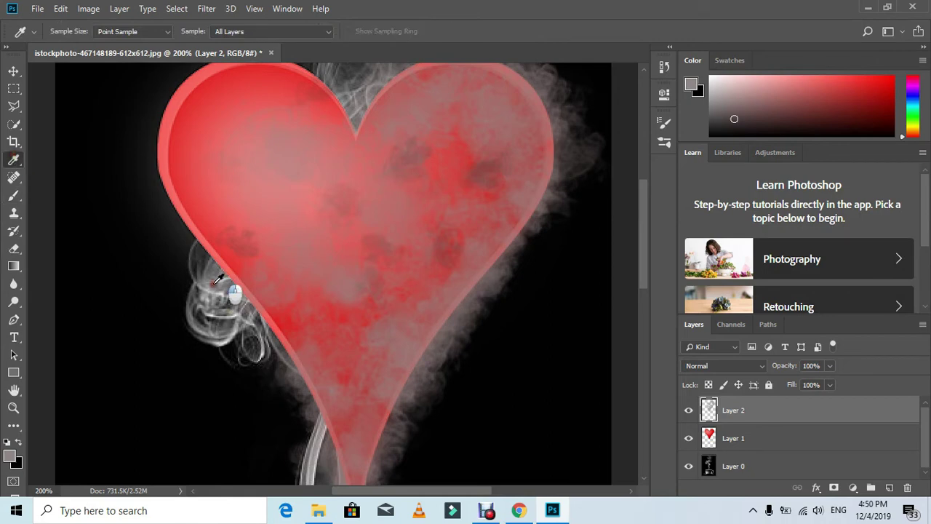
click(14, 197)
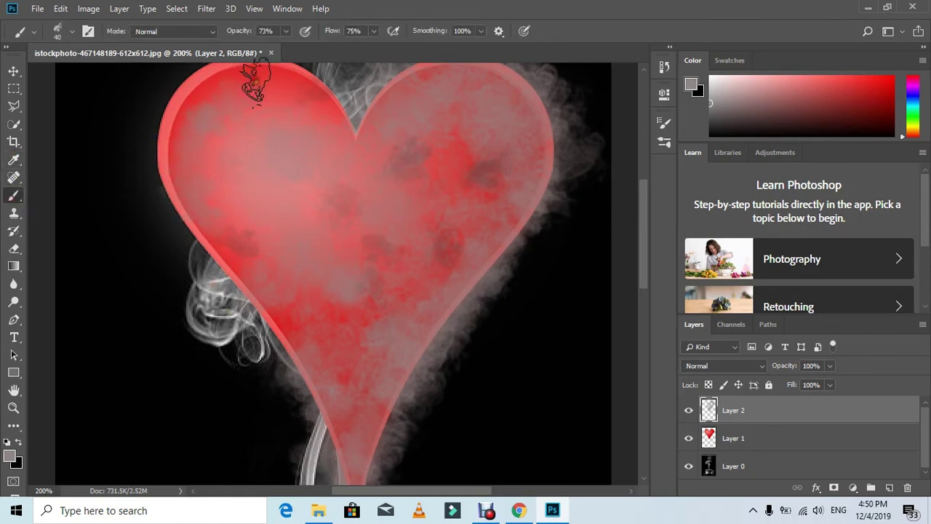
scroll(339, 162, up, 3)
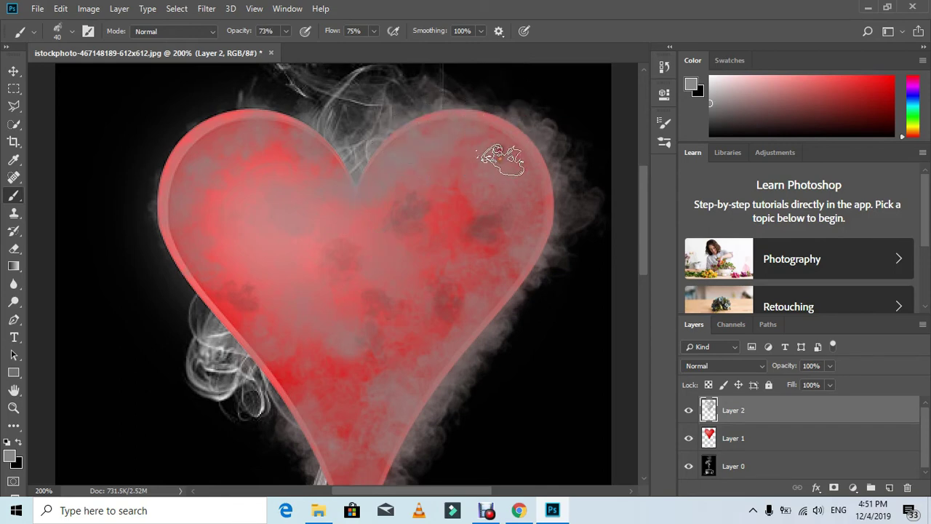
scroll(531, 247, down, 3)
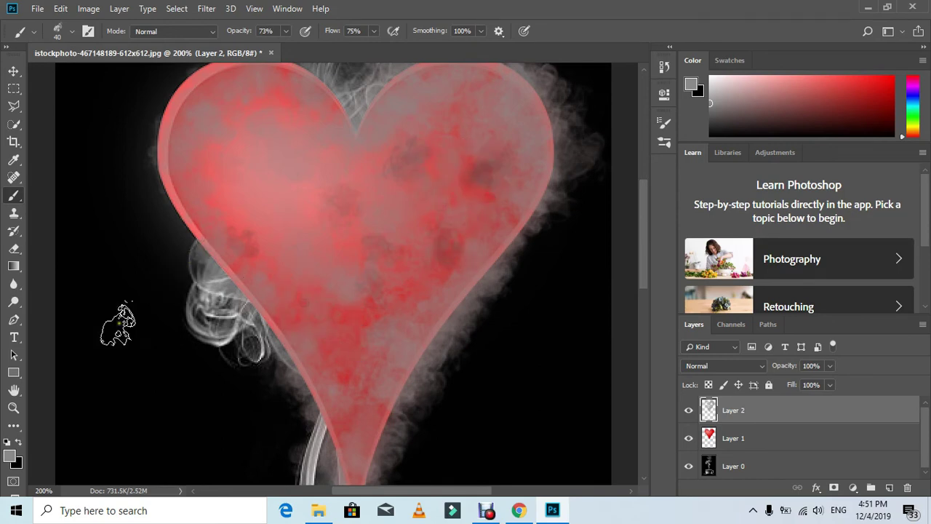
Set the foreground colour to a light grey and dab bright smoke highlights in both lobes, the centre and the lower heart
click(10, 456)
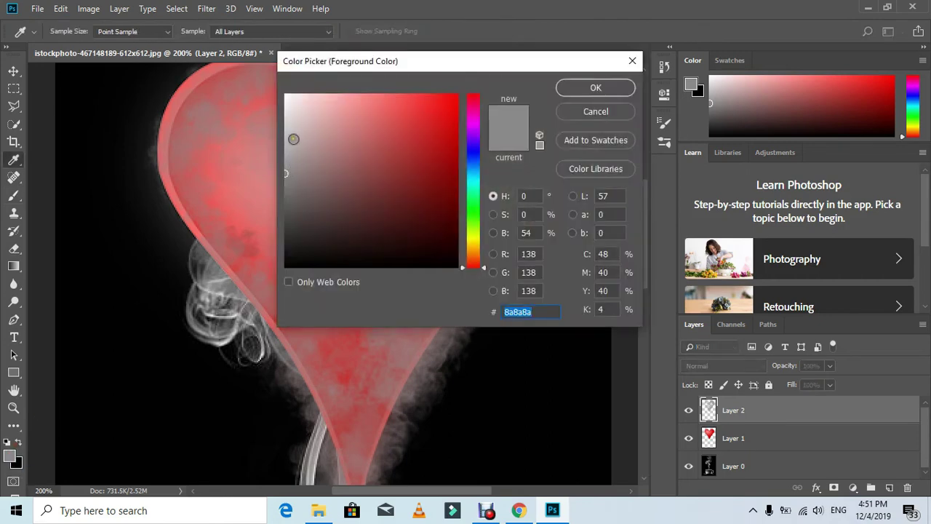
click(291, 128)
click(562, 87)
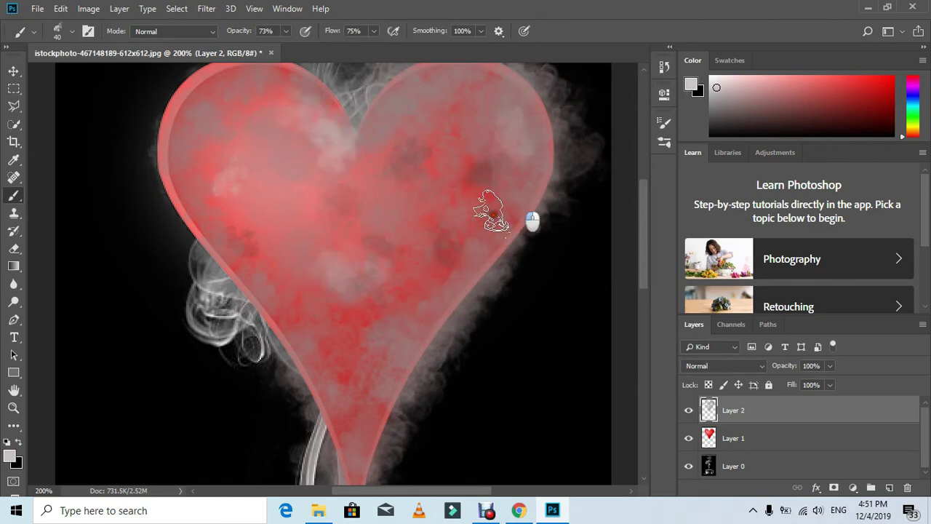
click(484, 222)
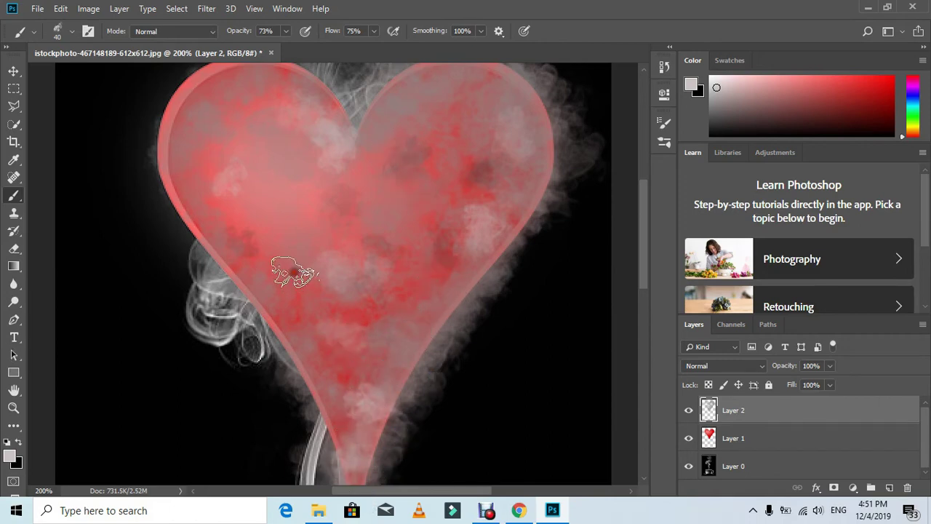
Check the smoke with Layer 1 briefly hidden, and sample grey 6e6e6e to paint over the bare patches inside the heart
click(689, 439)
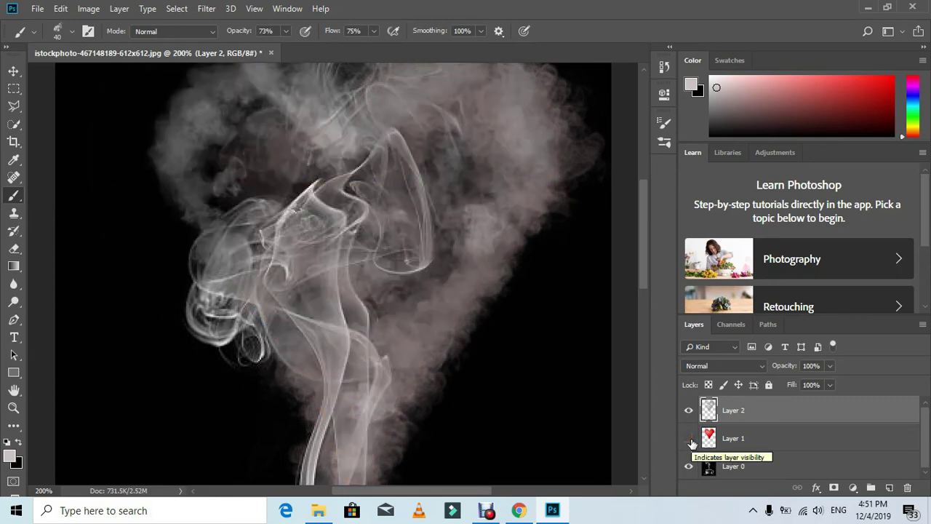
click(689, 438)
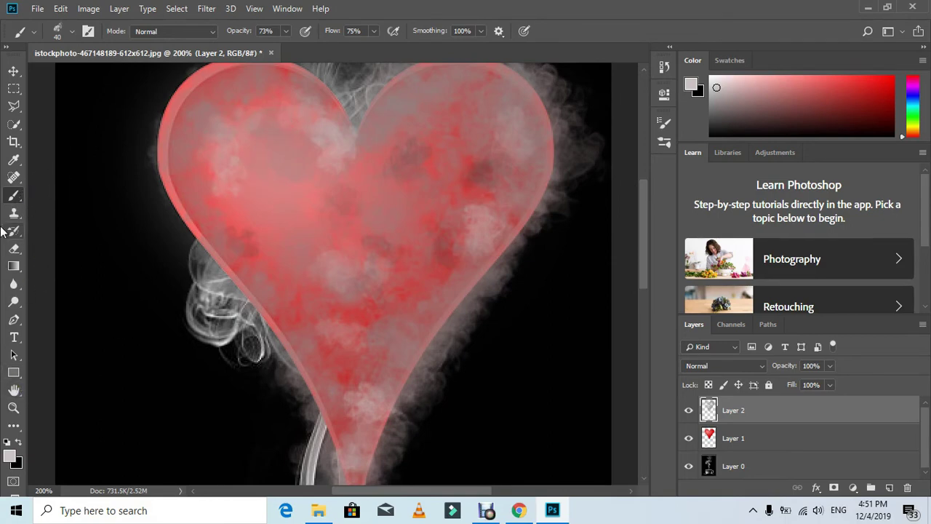
click(16, 162)
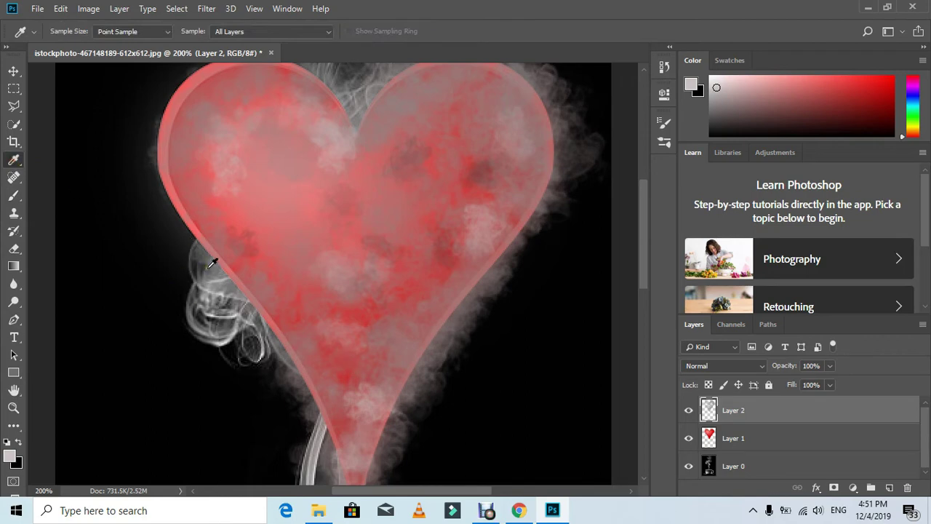
click(14, 195)
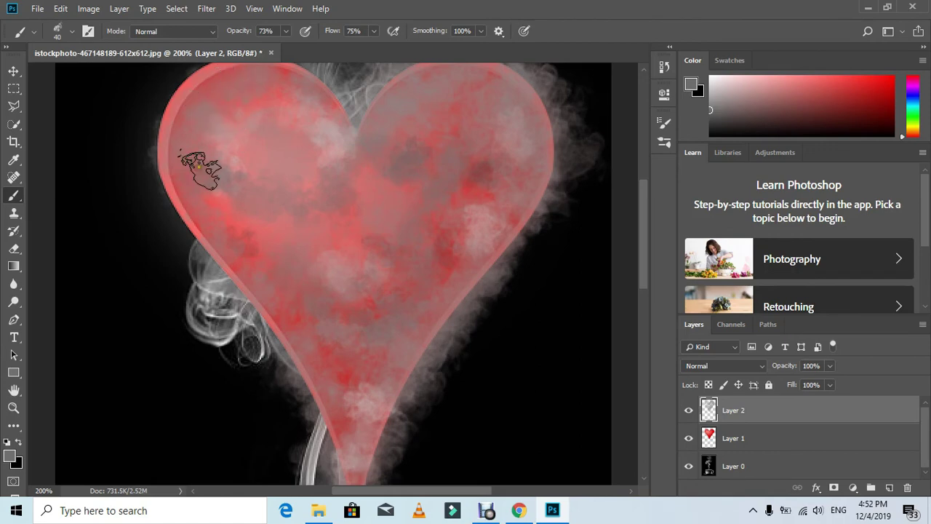
Enlarge the smoke brush to size 50, fill in the heart's left side and interior, and hide the heart guide on Layer 1
scroll(211, 160, up, 3)
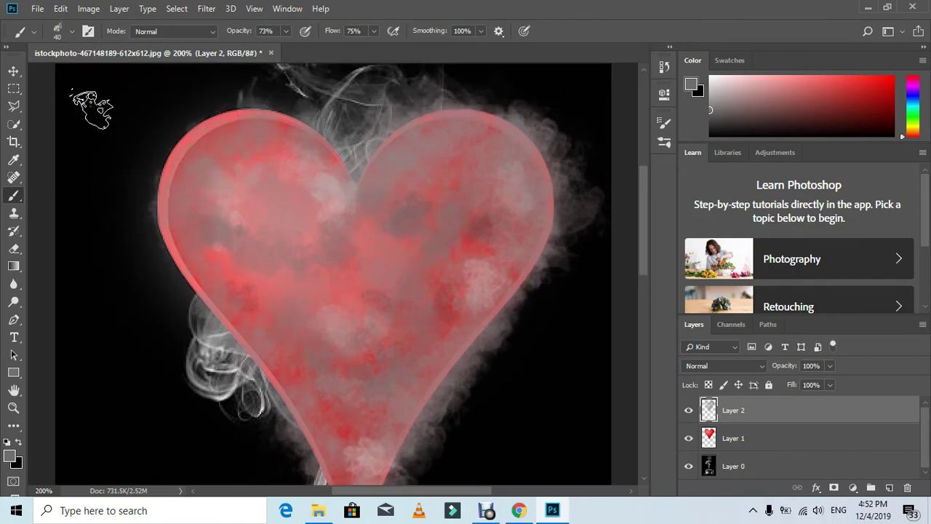
key(bracketright)
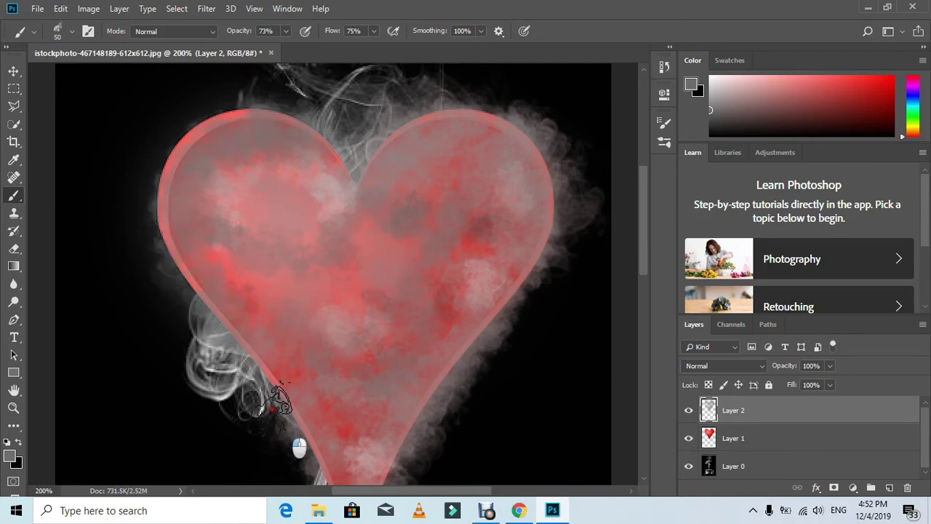
scroll(322, 381, down, 3)
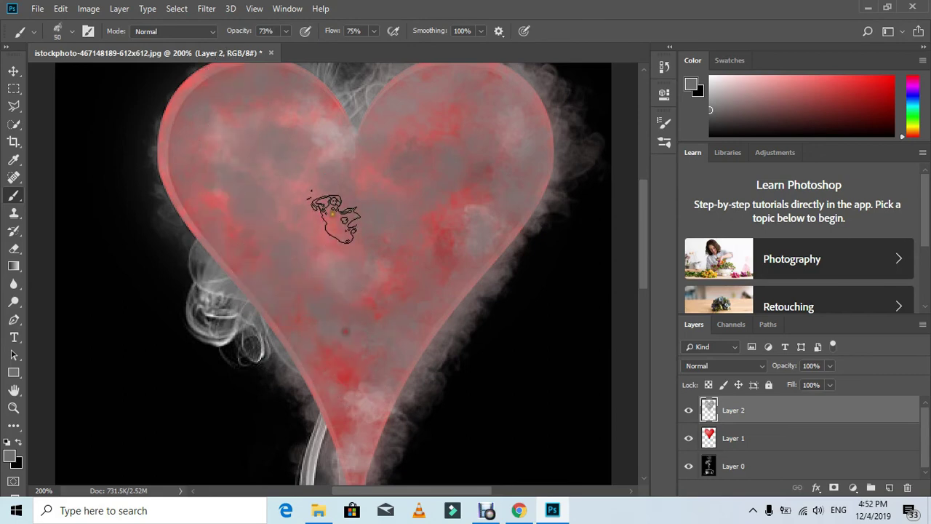
click(689, 438)
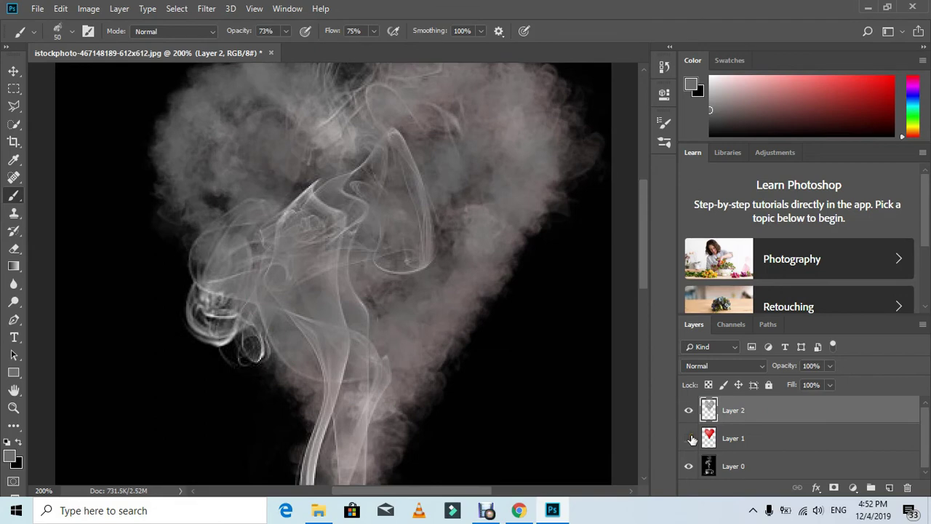
key(ctrl+0)
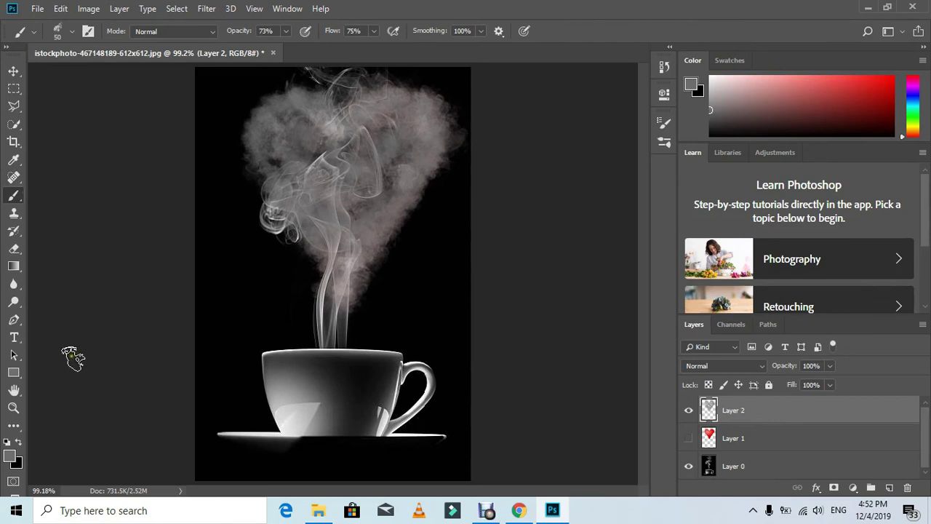
Set the foreground colour to a darker grey and paint soft smoke along the left edge and inside the left lobe of the heart
click(9, 458)
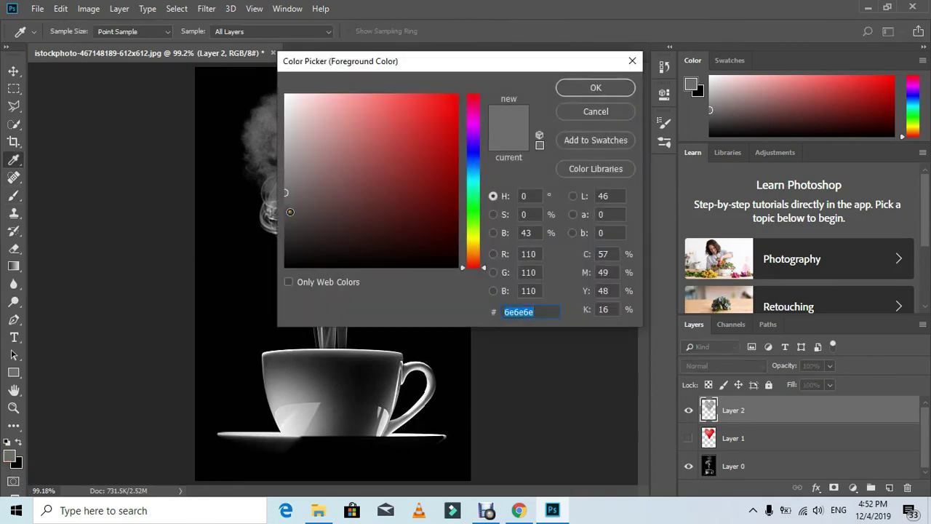
click(286, 223)
click(596, 88)
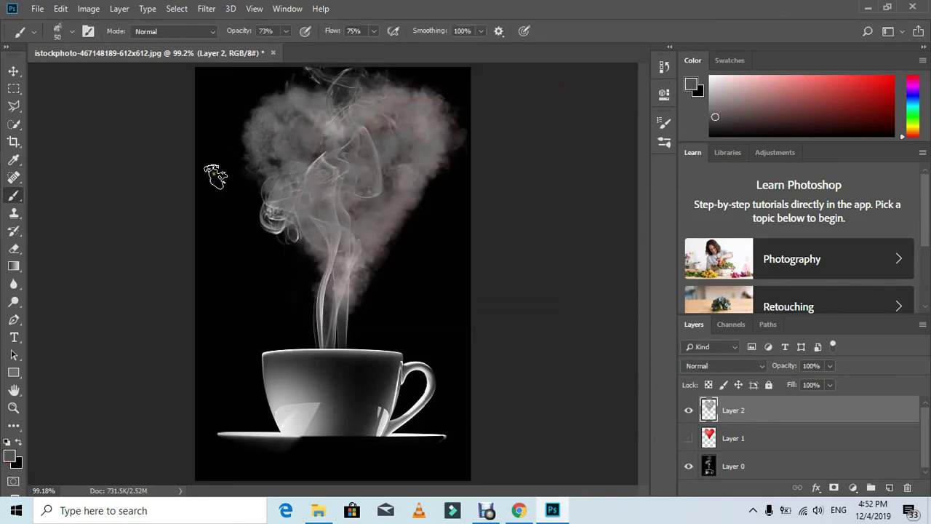
mouse_move(248, 178)
mouse_down()
mouse_move(268, 211)
mouse_move(271, 196)
mouse_move(284, 239)
mouse_move(304, 259)
mouse_move(304, 234)
mouse_move(343, 301)
mouse_move(327, 316)
mouse_move(328, 272)
mouse_move(330, 304)
mouse_move(310, 240)
mouse_move(325, 305)
mouse_up()
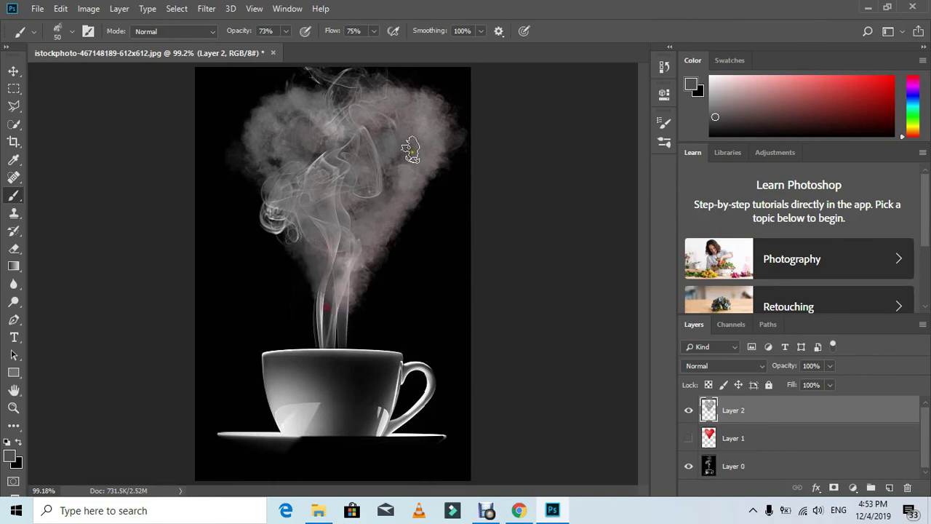
mouse_move(303, 175)
mouse_down()
mouse_move(280, 166)
mouse_move(280, 131)
mouse_move(309, 124)
mouse_up()
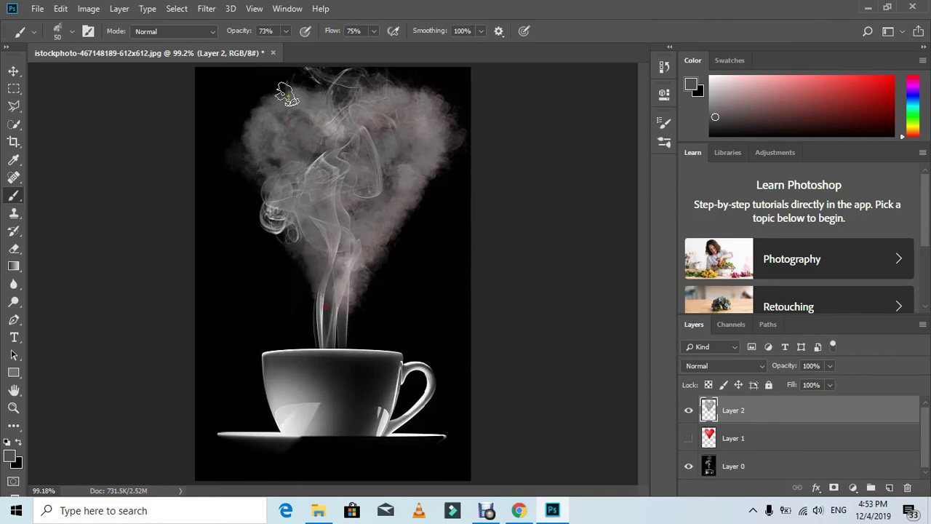
mouse_move(286, 95)
mouse_down()
mouse_move(267, 115)
mouse_move(300, 158)
mouse_move(296, 192)
mouse_move(236, 185)
mouse_move(246, 170)
mouse_move(283, 240)
mouse_up()
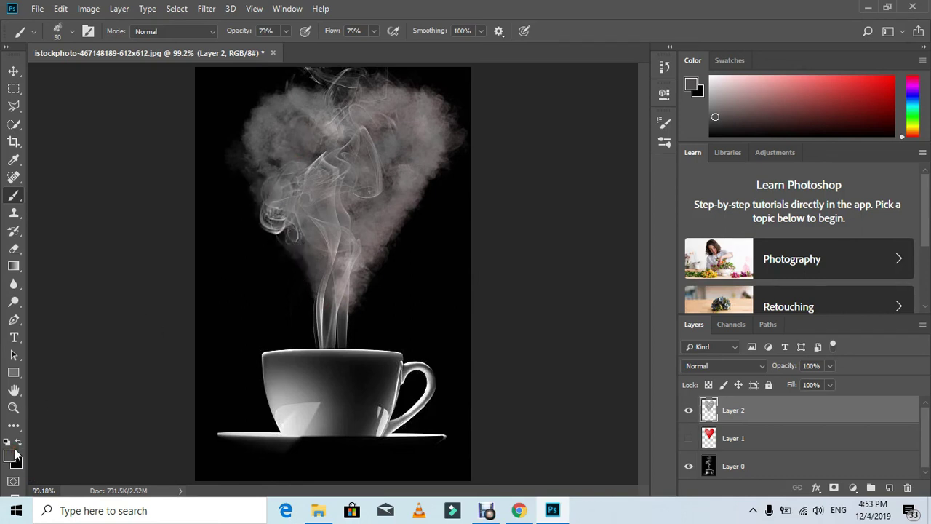
Sample a light grey from the steam above the cup and paint smoke from the heart's tip down to the cup rim
click(14, 163)
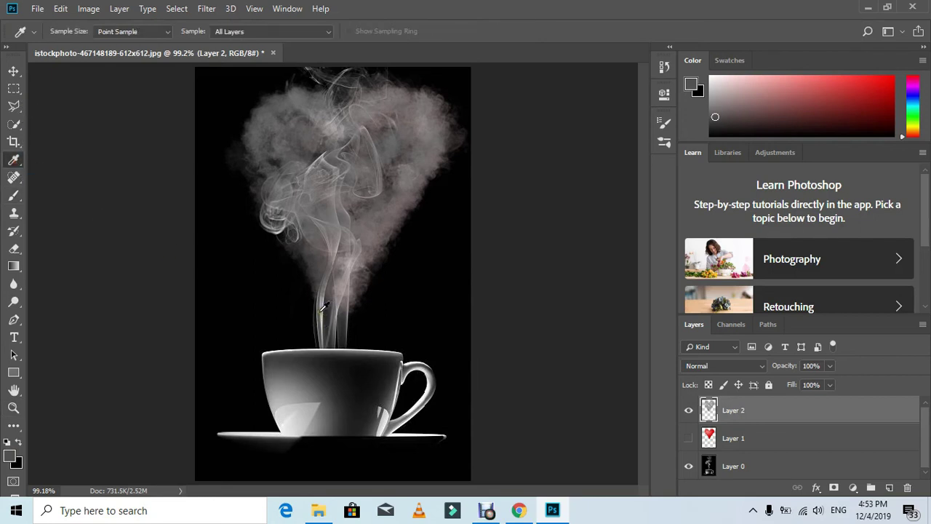
click(326, 312)
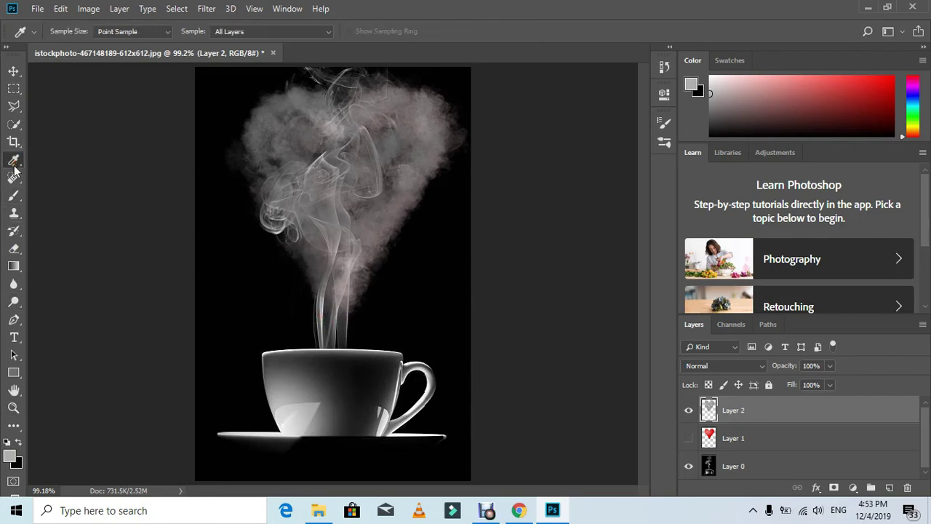
click(14, 195)
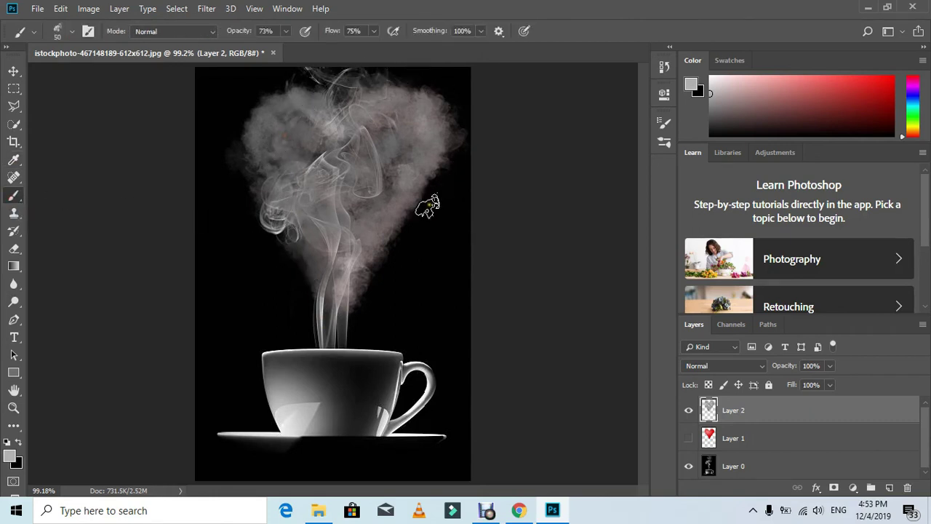
mouse_move(343, 303)
mouse_down()
mouse_move(338, 323)
mouse_move(320, 306)
mouse_move(318, 244)
mouse_move(324, 283)
mouse_move(320, 248)
mouse_move(355, 233)
mouse_move(351, 276)
mouse_move(363, 242)
mouse_move(366, 312)
mouse_move(358, 316)
mouse_move(366, 371)
mouse_move(352, 349)
mouse_move(337, 348)
mouse_up()
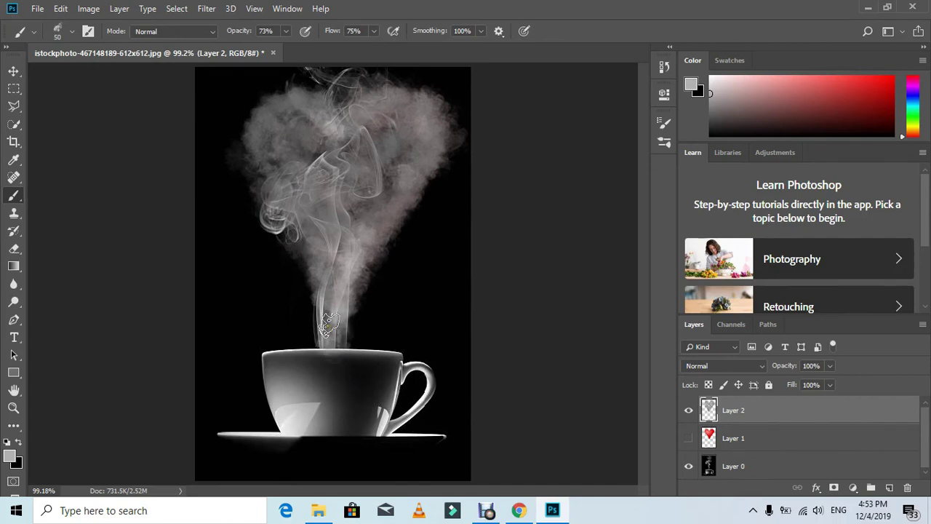
Paint more light grey smoke up the stem, through the heart's centre and over the left lobe's edge and top
mouse_move(329, 304)
mouse_down()
mouse_move(353, 349)
mouse_move(337, 284)
mouse_move(270, 120)
mouse_up()
mouse_move(318, 146)
mouse_down()
mouse_move(307, 116)
mouse_move(276, 134)
mouse_move(275, 92)
mouse_move(279, 99)
mouse_move(288, 88)
mouse_move(265, 113)
mouse_up()
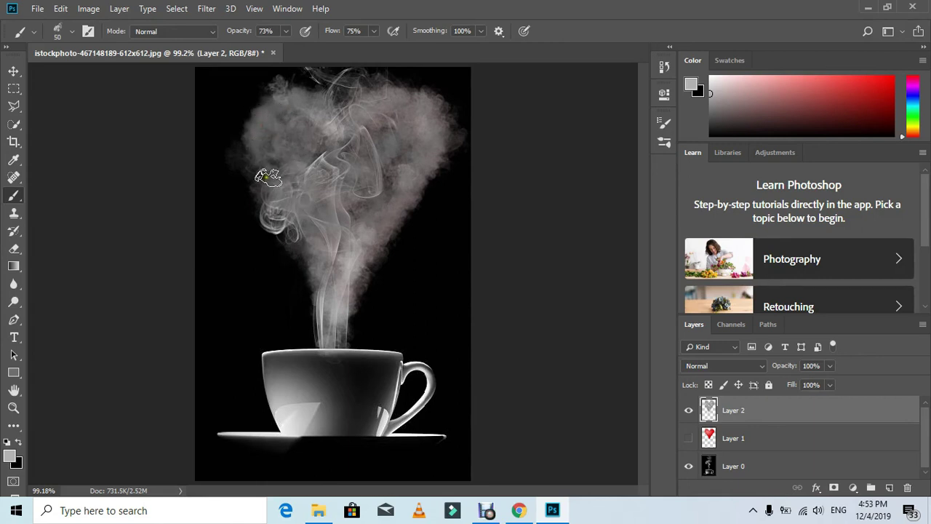
mouse_move(268, 176)
mouse_down()
mouse_move(262, 163)
mouse_move(258, 178)
mouse_move(264, 153)
mouse_move(266, 164)
mouse_move(251, 123)
mouse_move(255, 98)
mouse_move(266, 91)
mouse_move(270, 100)
mouse_up()
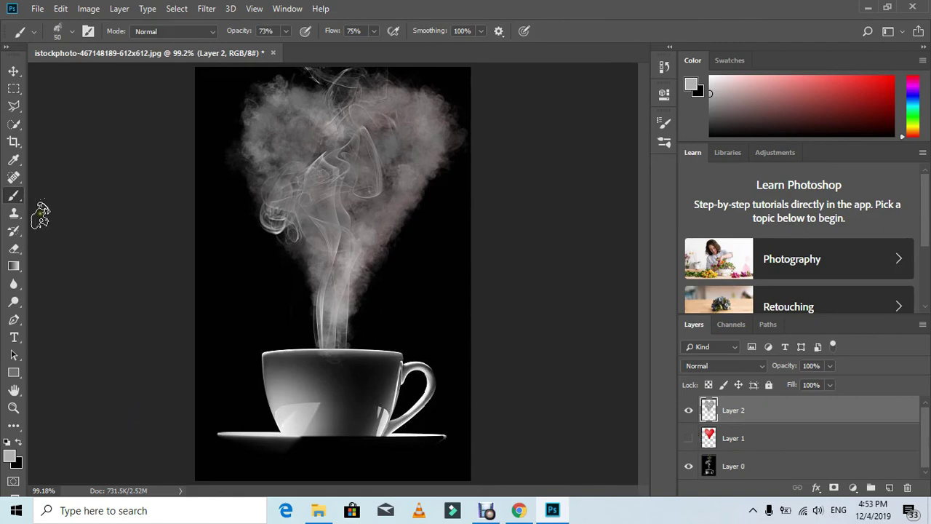
mouse_move(320, 317)
mouse_down()
mouse_move(316, 262)
mouse_move(299, 229)
mouse_move(321, 256)
mouse_move(390, 181)
mouse_up()
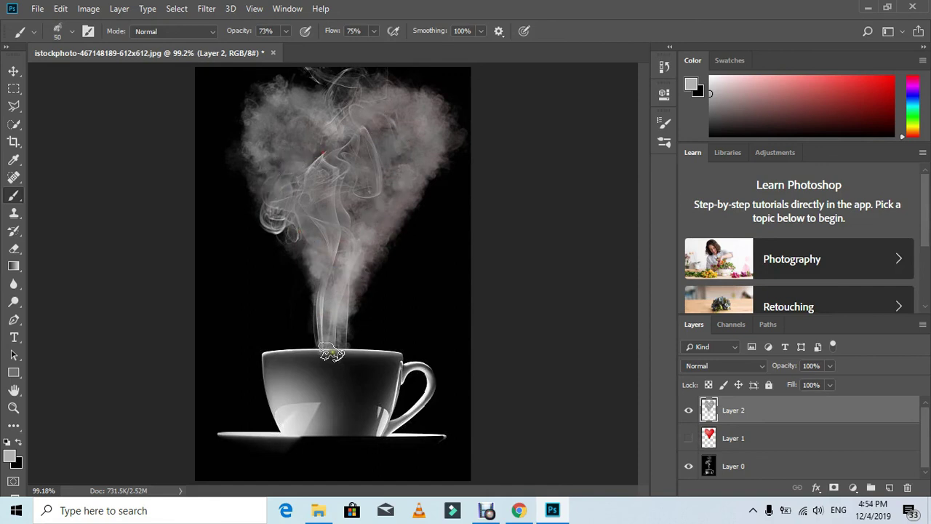
mouse_move(334, 297)
mouse_down()
mouse_move(287, 229)
mouse_move(288, 217)
mouse_move(308, 254)
mouse_move(286, 204)
mouse_move(299, 184)
mouse_move(366, 152)
mouse_move(340, 153)
mouse_up()
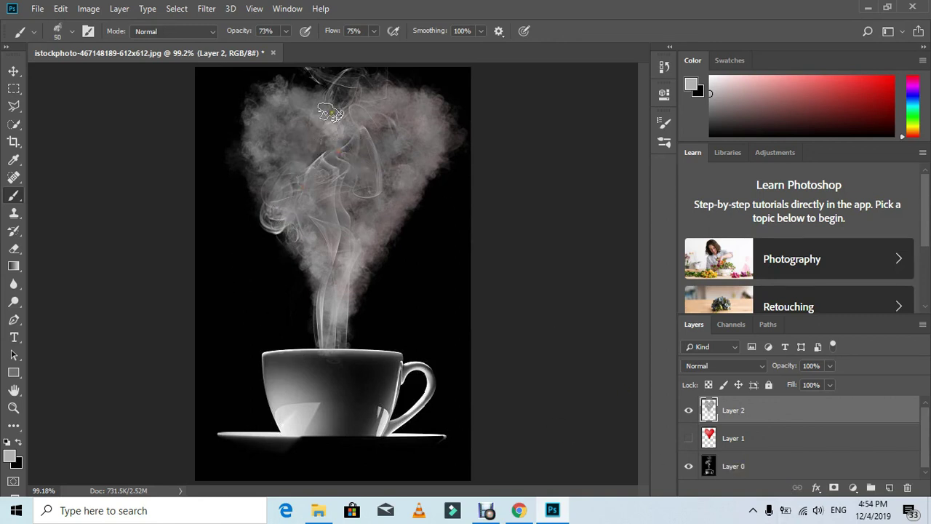
mouse_move(312, 100)
mouse_down()
mouse_move(302, 107)
mouse_move(299, 97)
mouse_up()
mouse_move(295, 87)
mouse_down()
mouse_move(261, 159)
mouse_move(286, 108)
mouse_move(241, 154)
mouse_move(266, 125)
mouse_move(295, 128)
mouse_move(287, 170)
mouse_move(248, 186)
mouse_move(258, 106)
mouse_move(269, 142)
mouse_move(257, 96)
mouse_up()
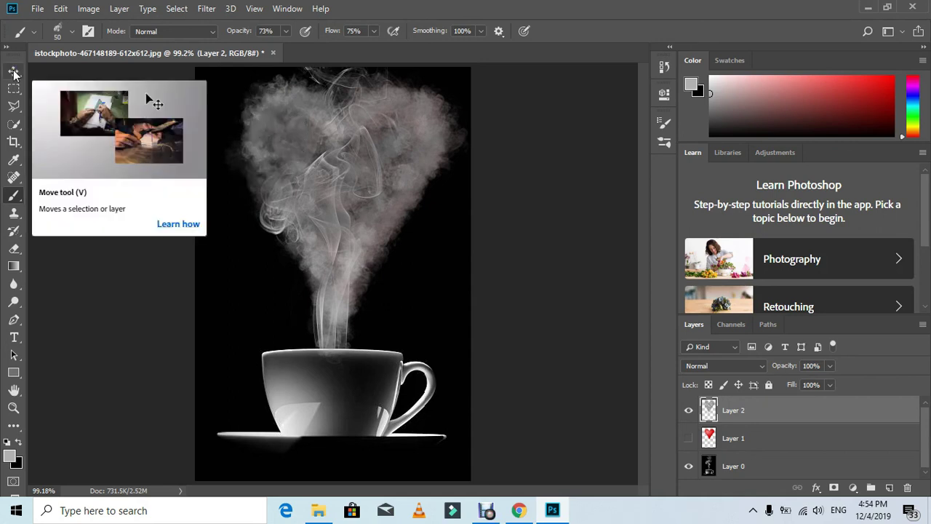
Darken the smoke on Layer 2 with a Hue/Saturation adjustment, setting Lightness to -21
click(90, 9)
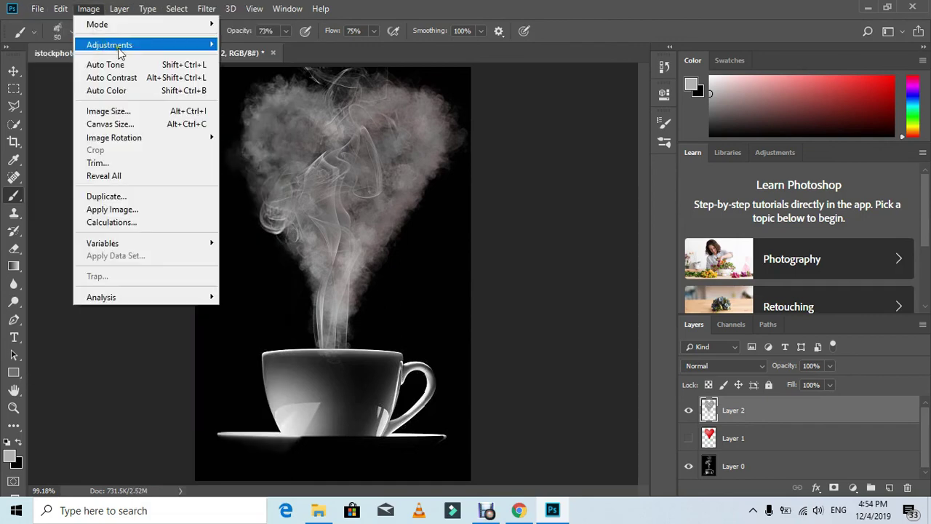
mouse_move(177, 45)
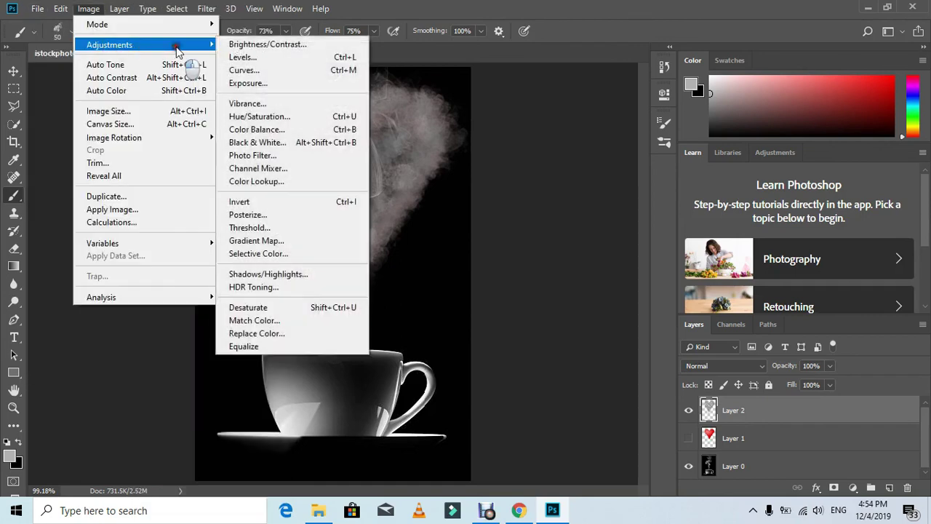
click(279, 117)
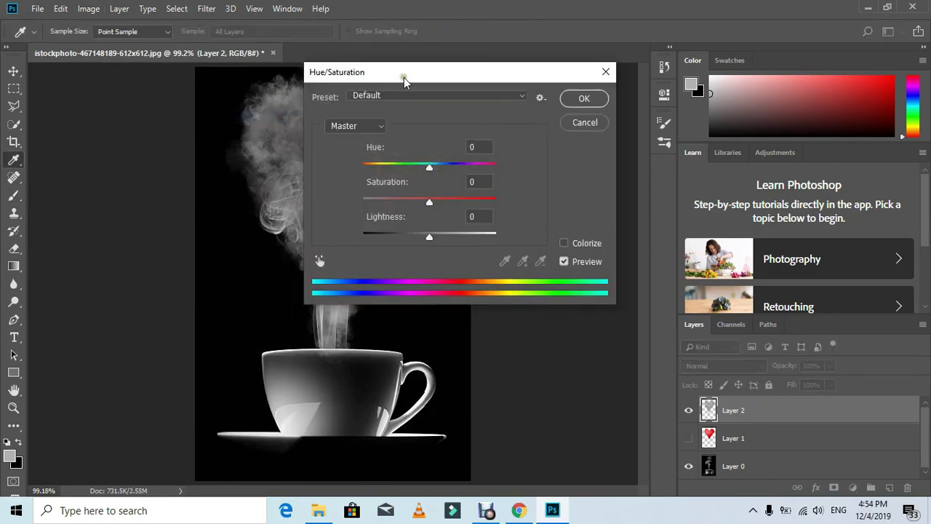
drag(404, 78, 536, 68)
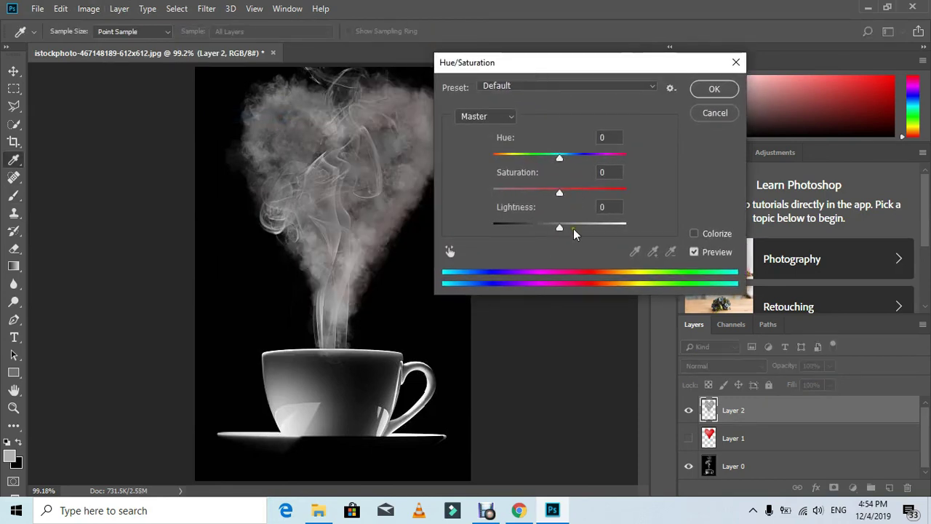
drag(573, 231, 547, 226)
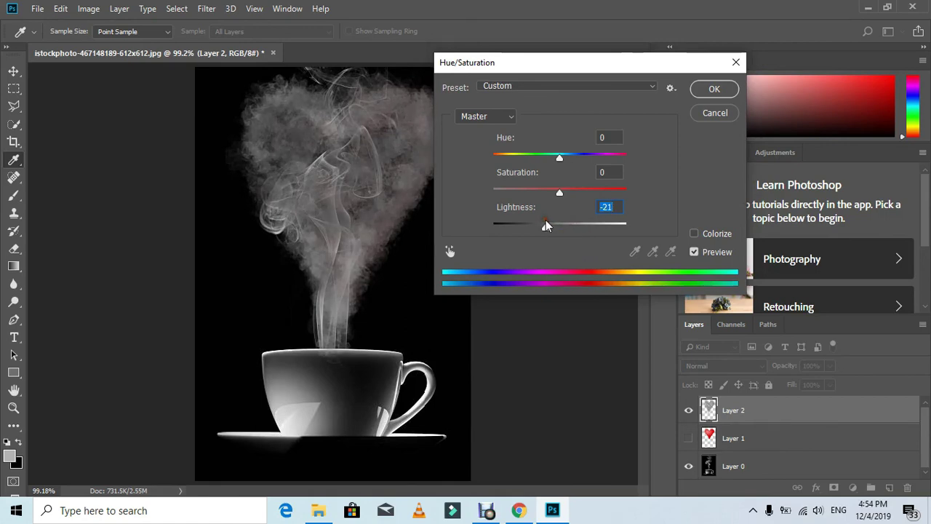
click(711, 90)
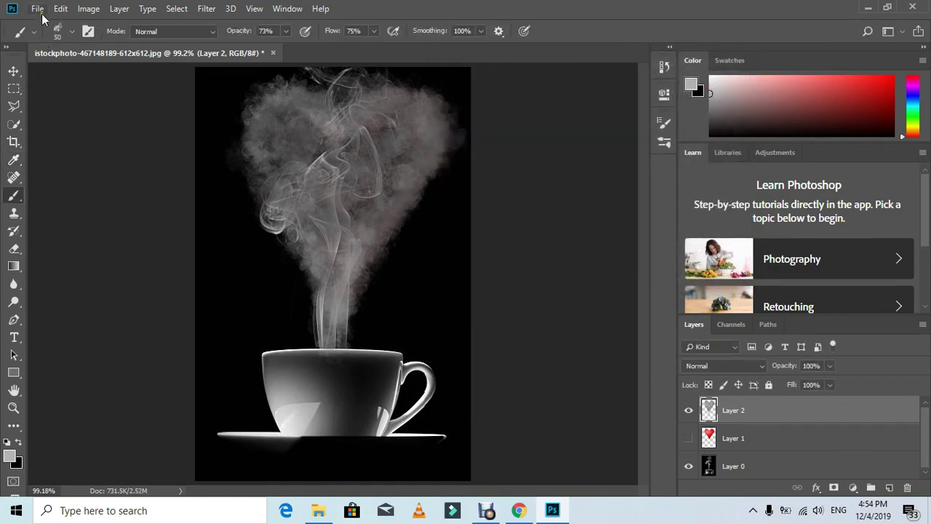
Save the image as a JPEG named "information ocean" in the youtube folder, with maximum quality 12
click(38, 9)
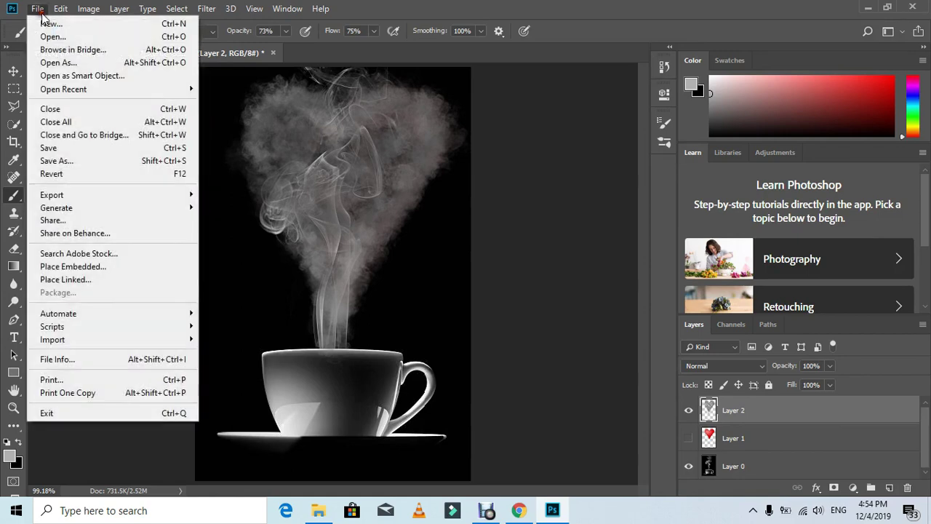
click(66, 161)
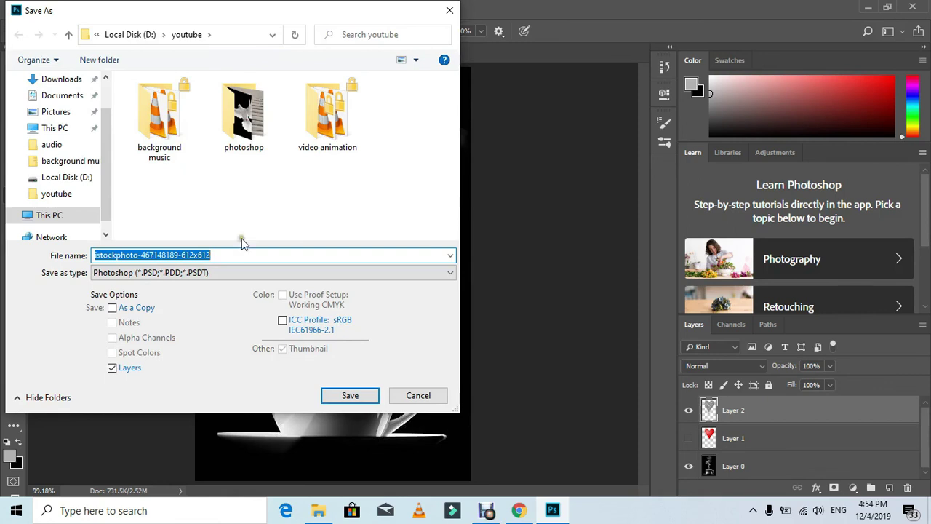
text(informatio)
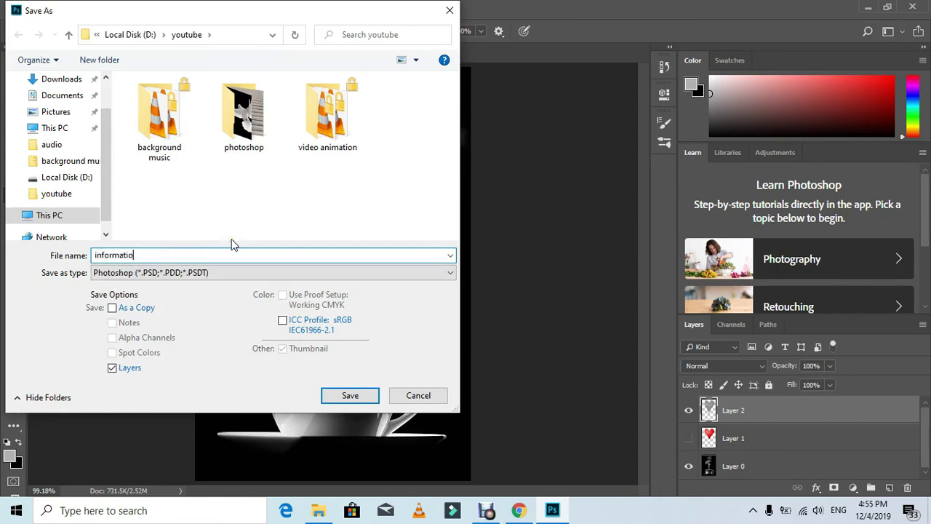
text(n ocean)
click(268, 270)
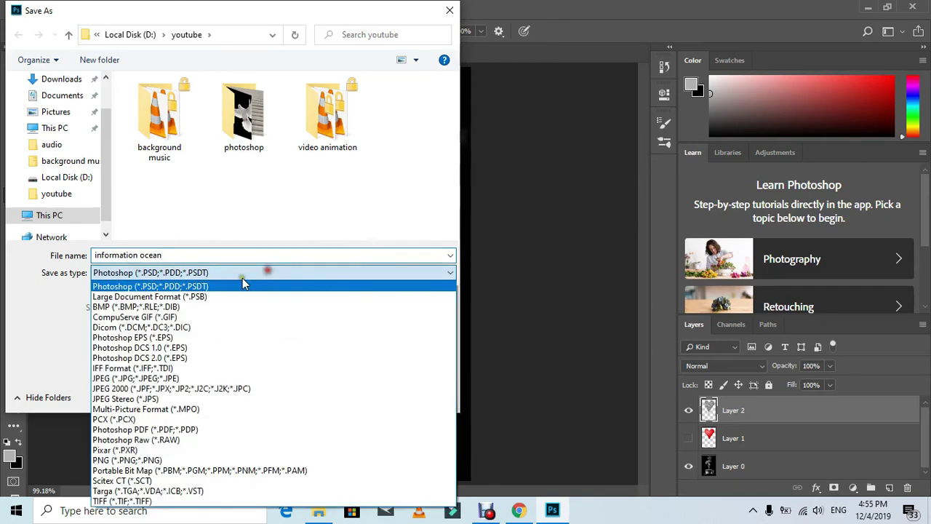
click(153, 380)
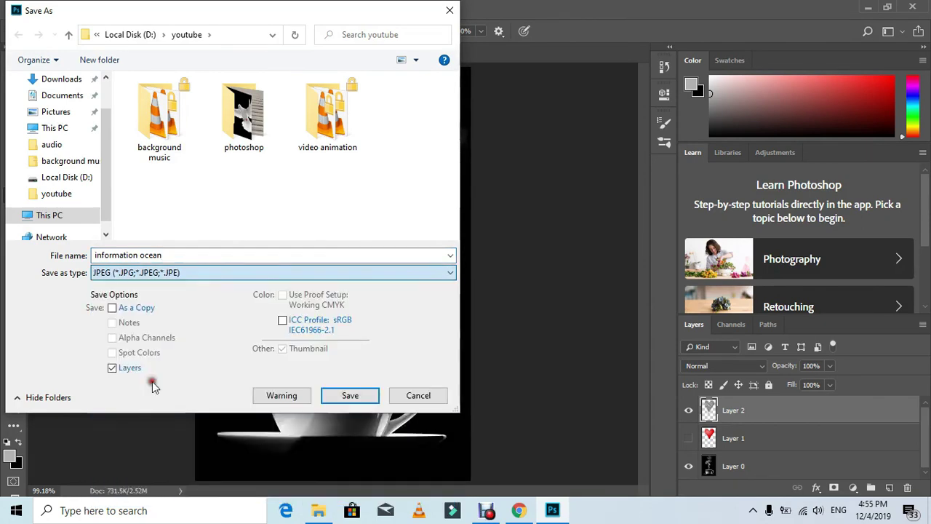
click(350, 396)
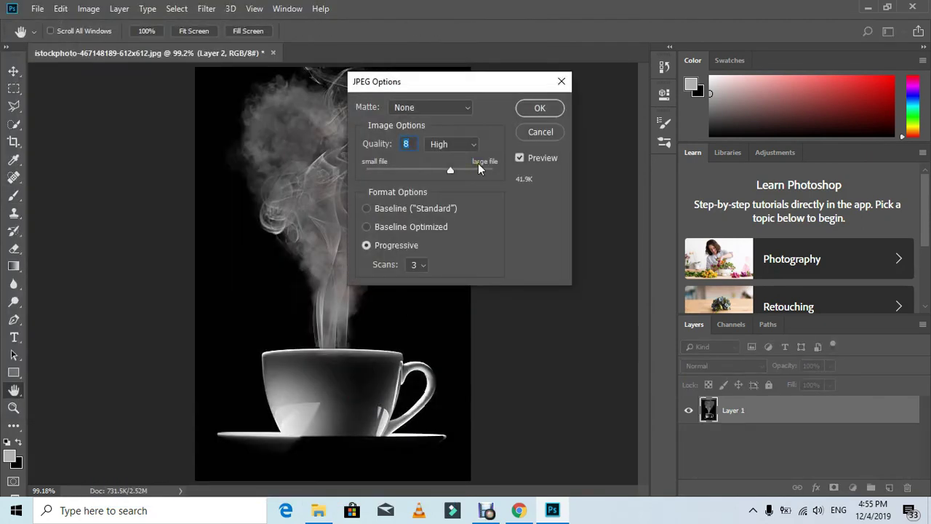
mouse_move(478, 168)
mouse_down()
mouse_move(469, 170)
mouse_move(495, 169)
mouse_up()
click(540, 108)
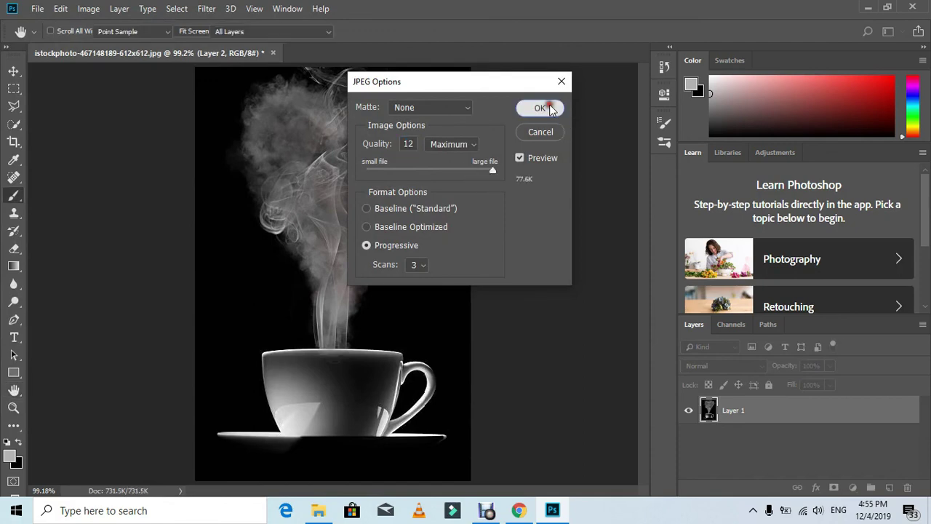